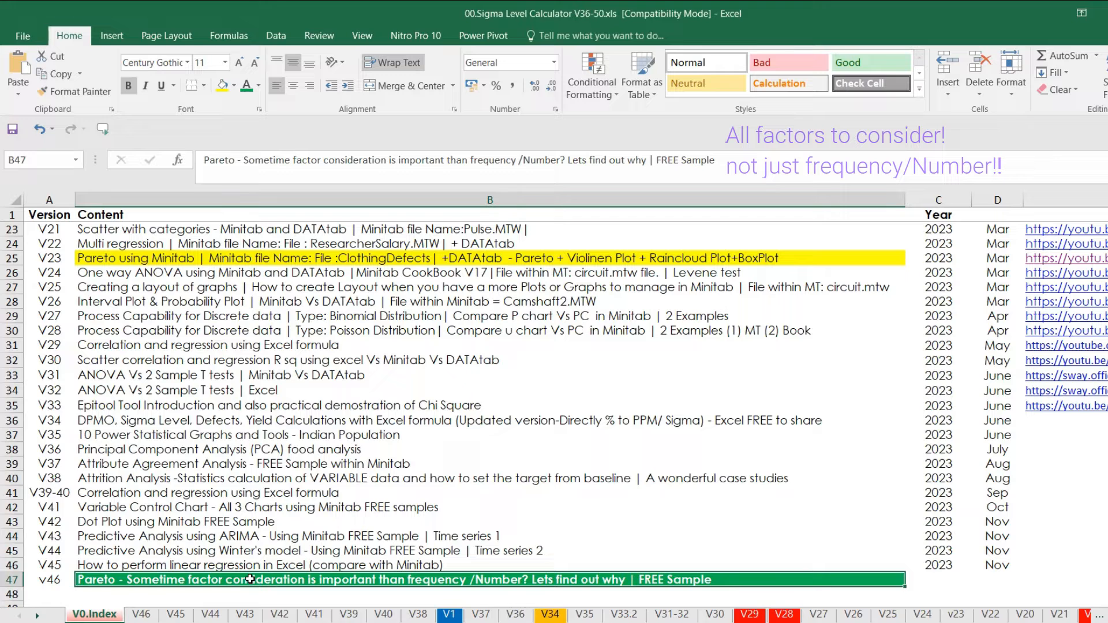
- Open the V46 sheet on the clothing defect example, and switch to Minitab StatGuide to read its Pareto Chart page
click(141, 614)
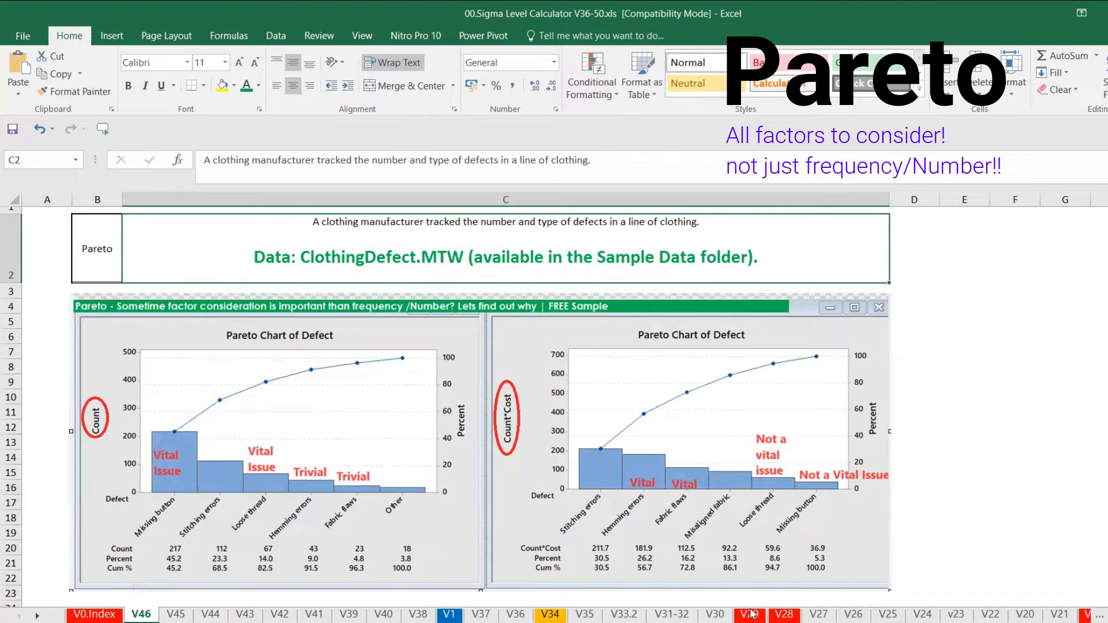
mouse_move(847, 622)
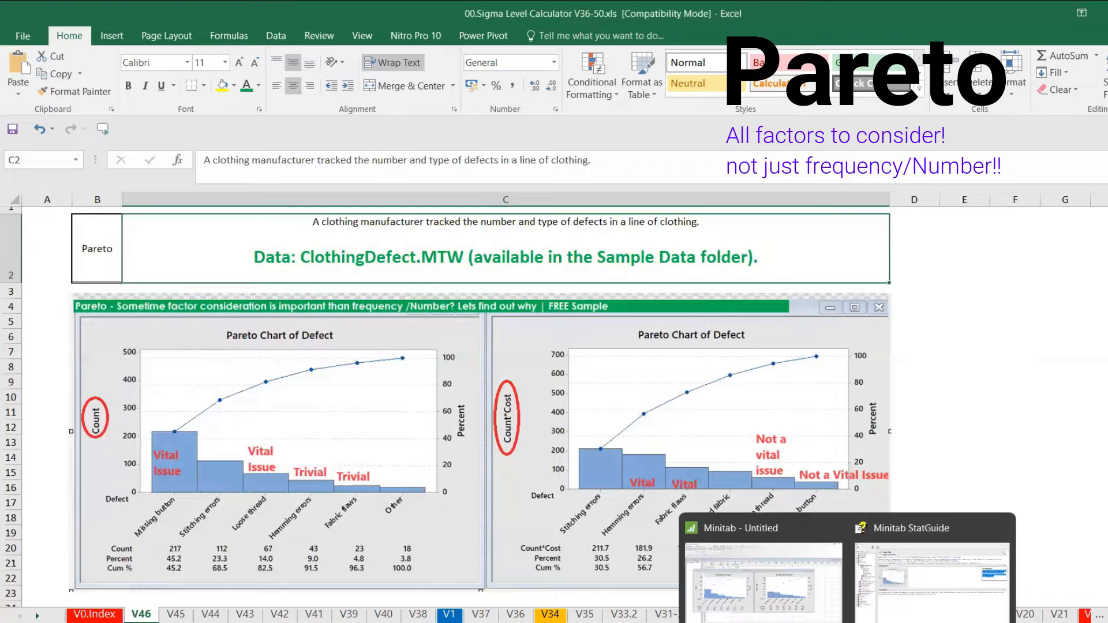
click(902, 609)
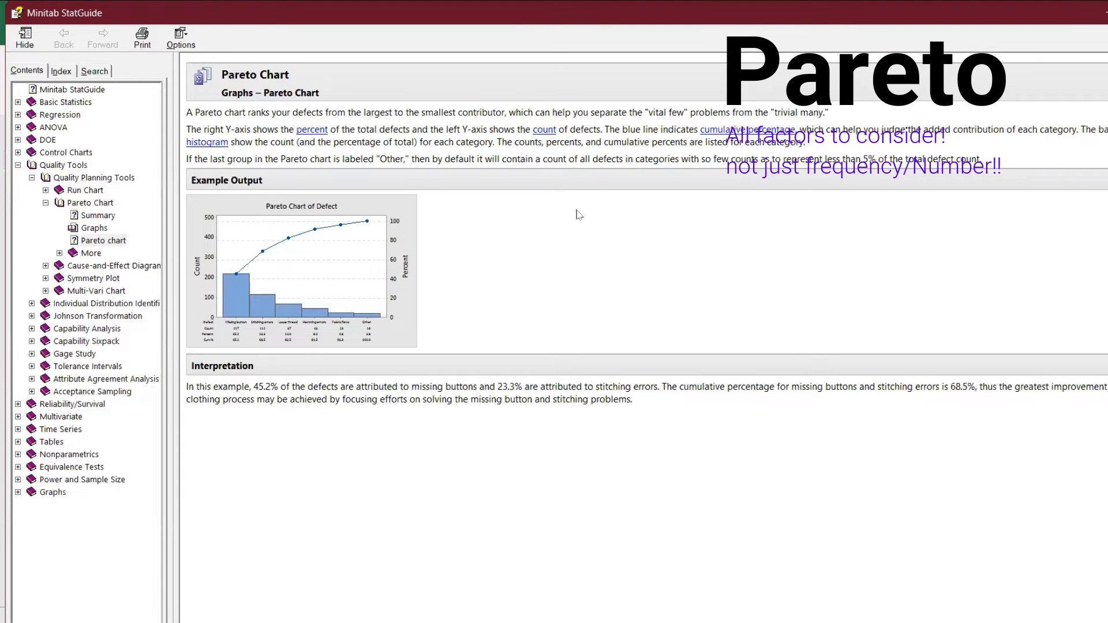
- Switch from the StatGuide to Minitab and minimize both existing Pareto charts so the ClothingDefect.MTW worksheet is in view
click(1105, 180)
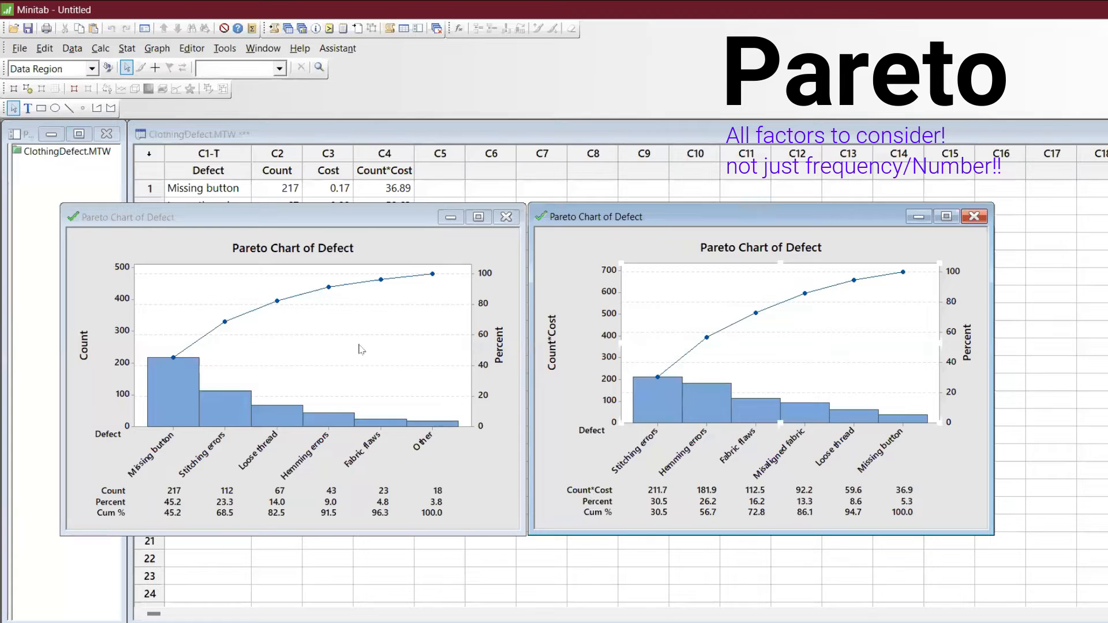
click(446, 214)
click(919, 217)
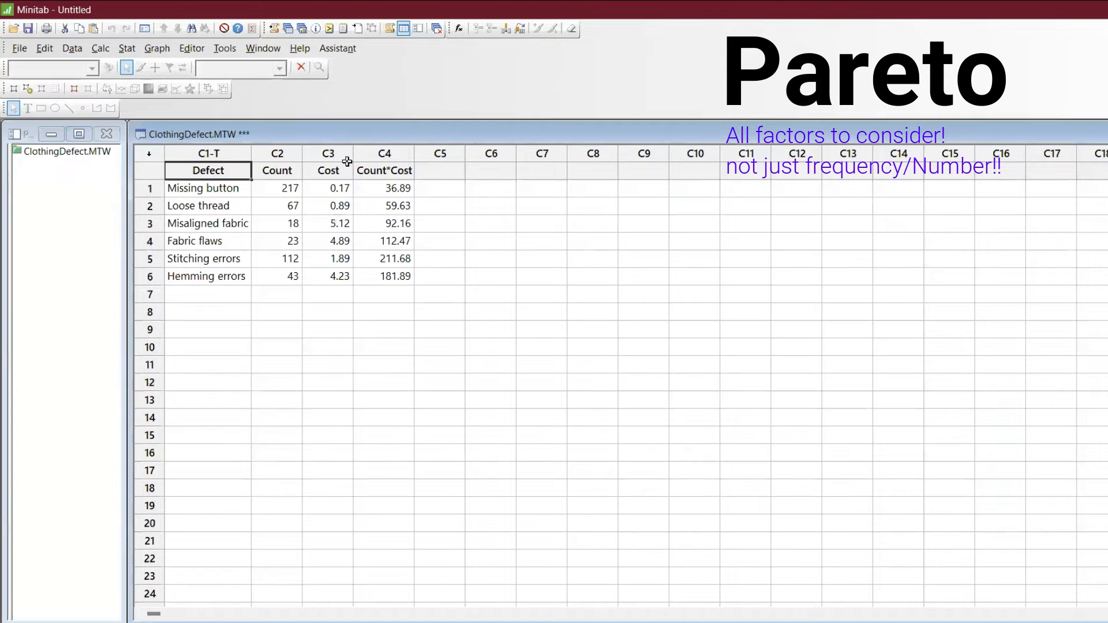
- Reopen the worksheet ClothingDefect.MTW from Minitab's Sample Data folder, agreeing to discard any changes
click(21, 48)
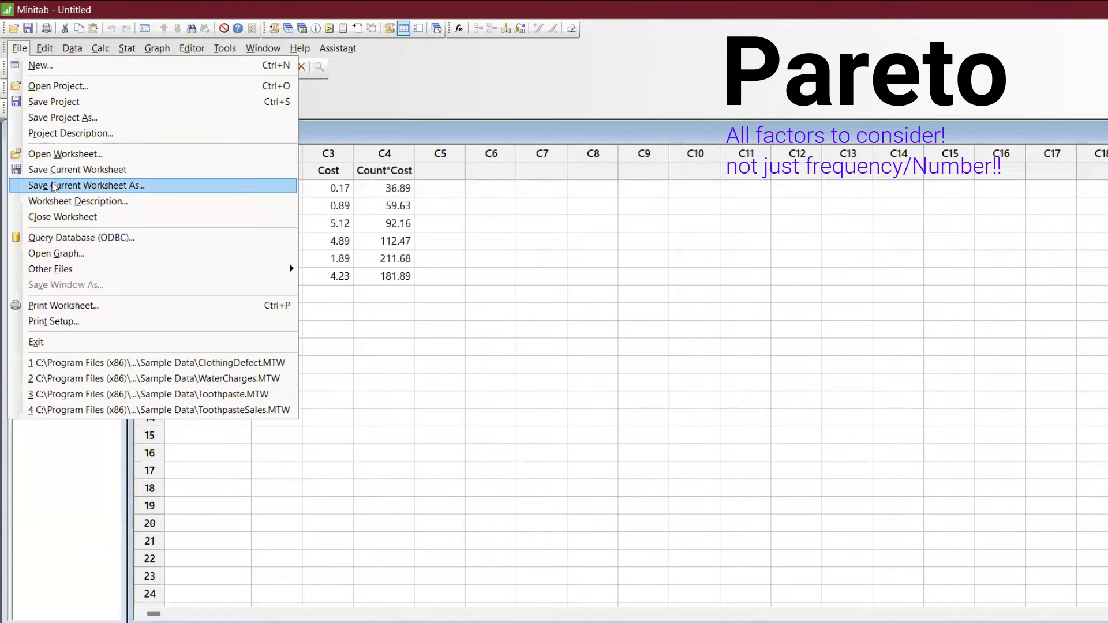
click(49, 155)
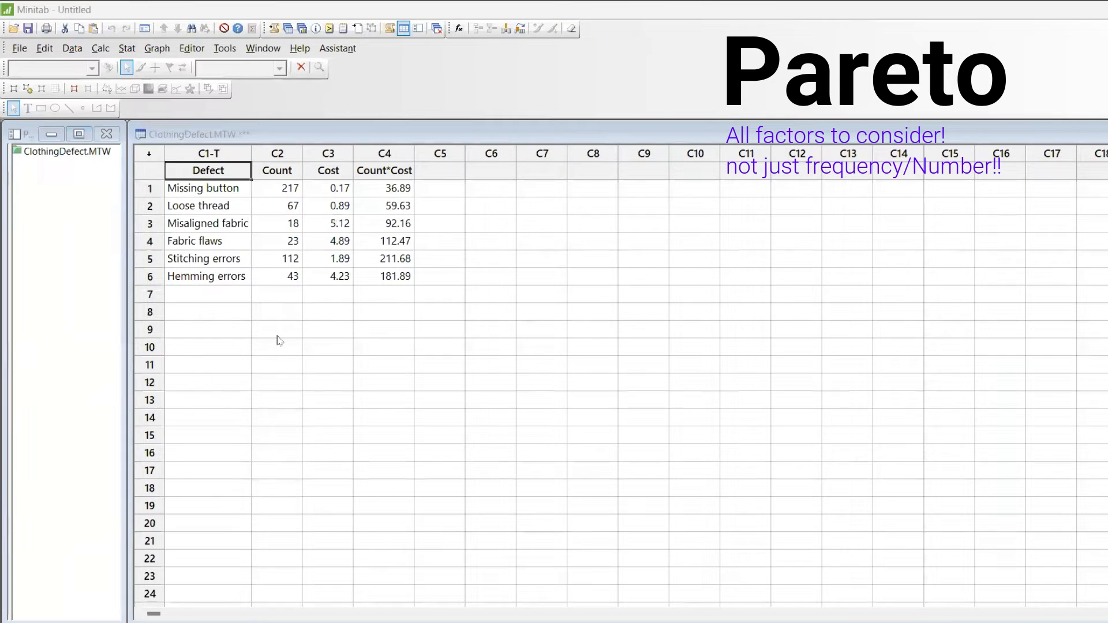
click(99, 600)
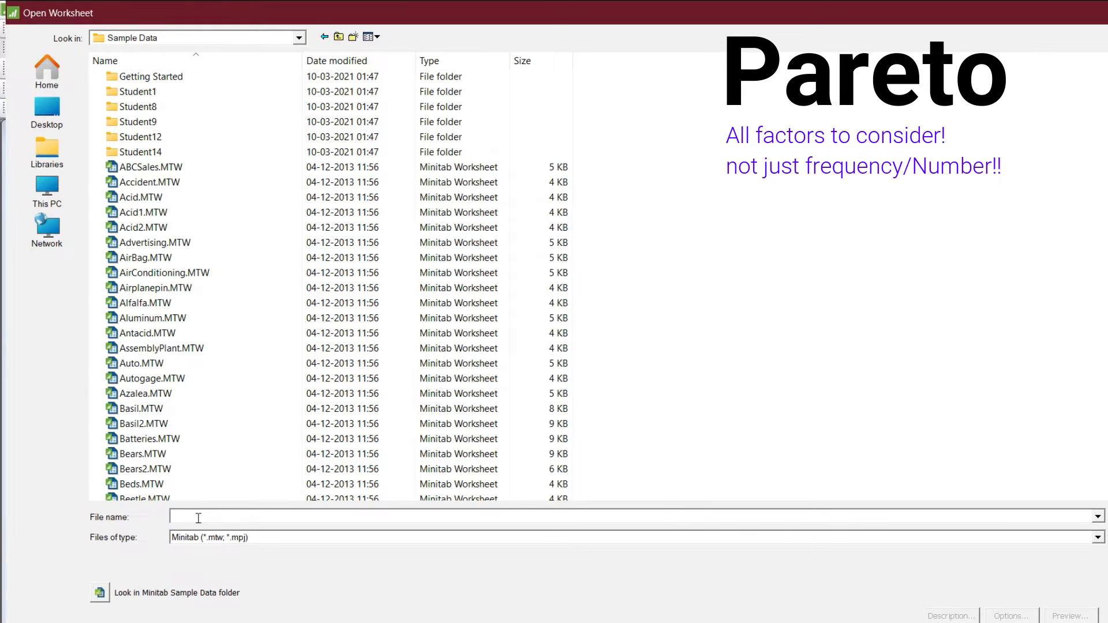
text(clo)
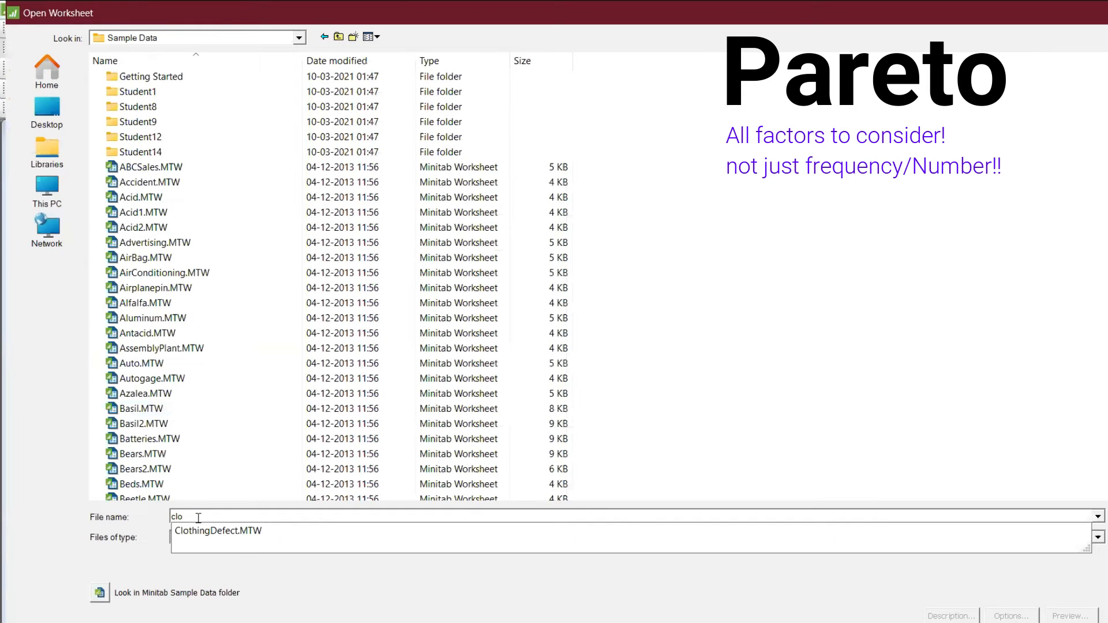
click(218, 531)
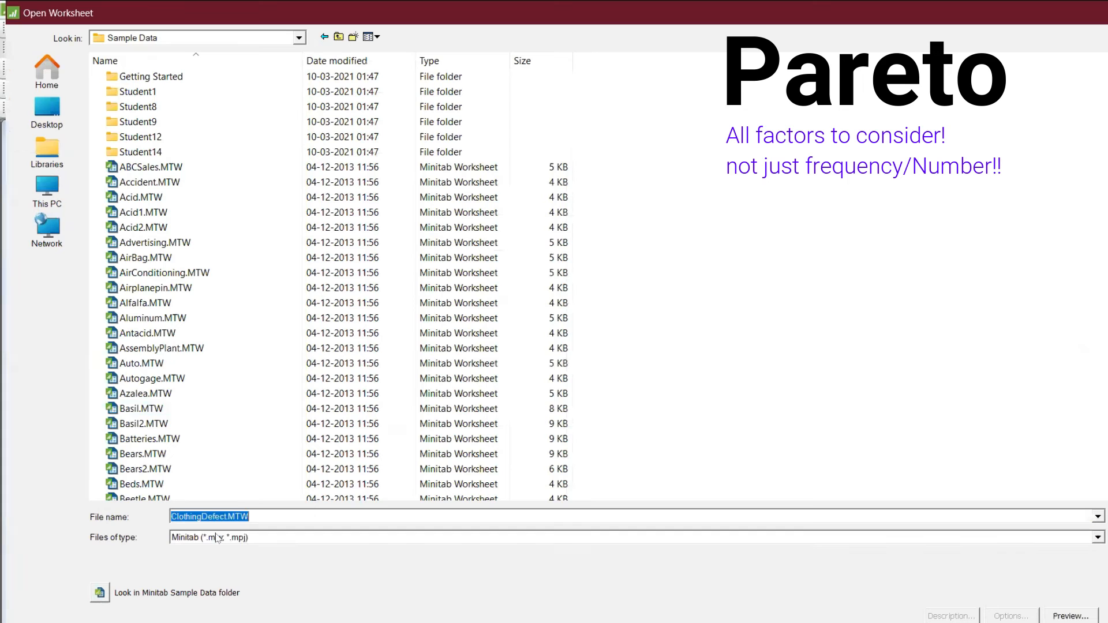
click(218, 538)
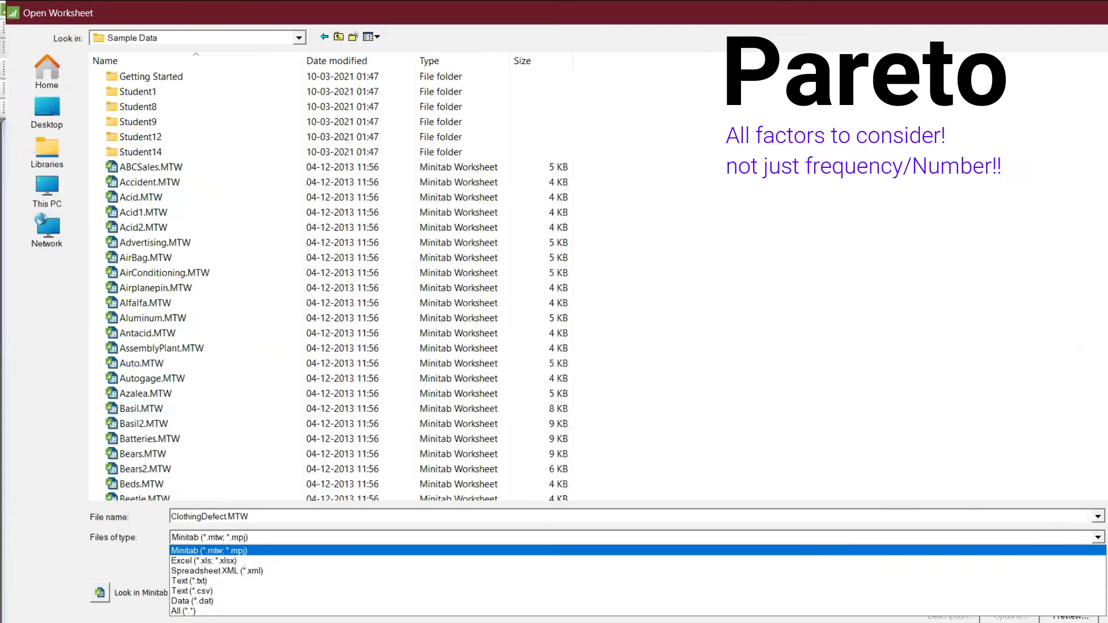
key(Escape)
key(shift+Tab)
key(Return)
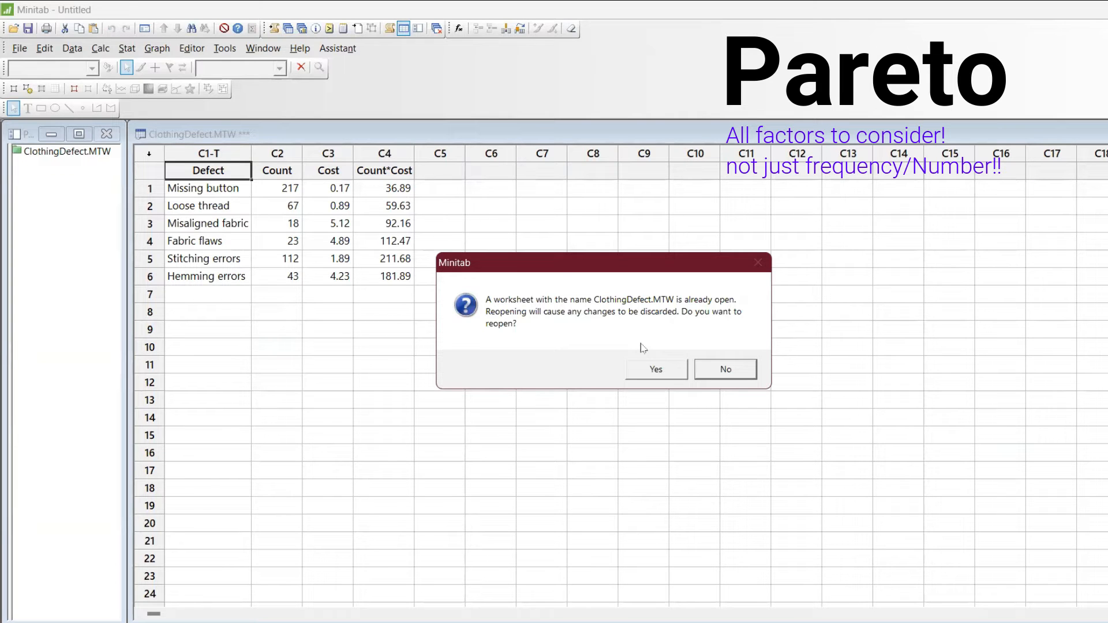
click(657, 371)
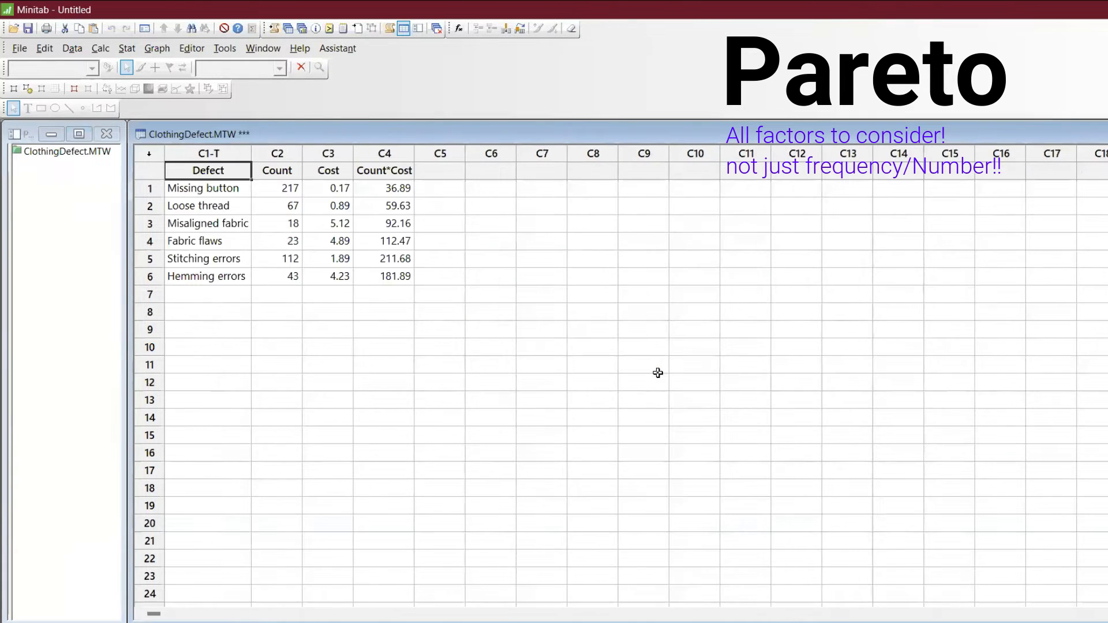
- Maximize the worksheet and create a Pareto chart of Defect with frequencies from Count, without combining the remaining defects
double_click(440, 135)
click(139, 48)
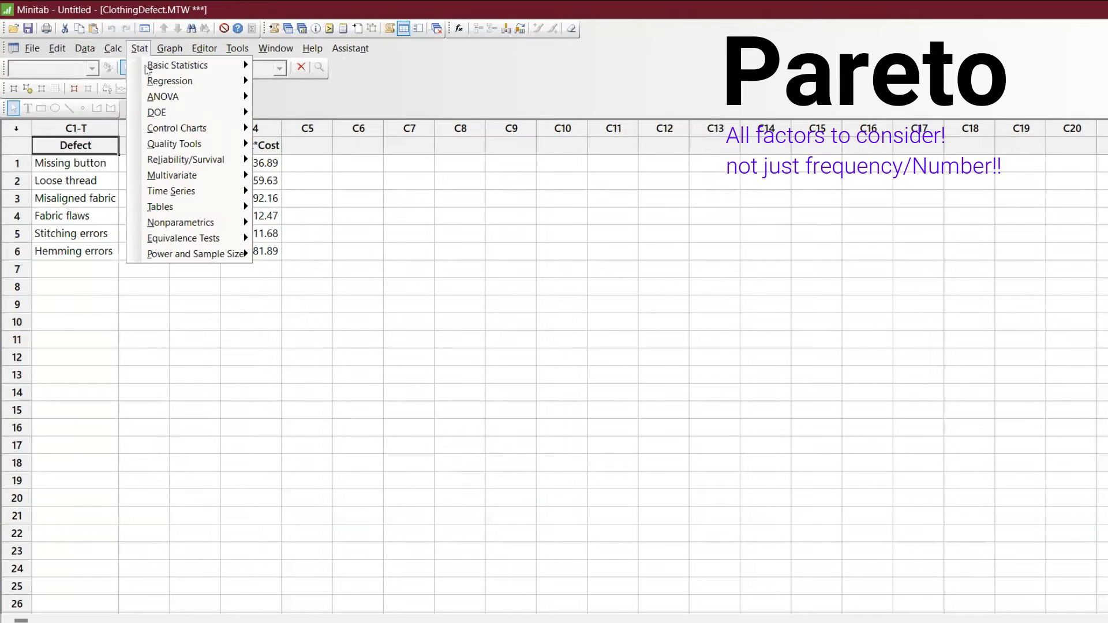
mouse_move(168, 136)
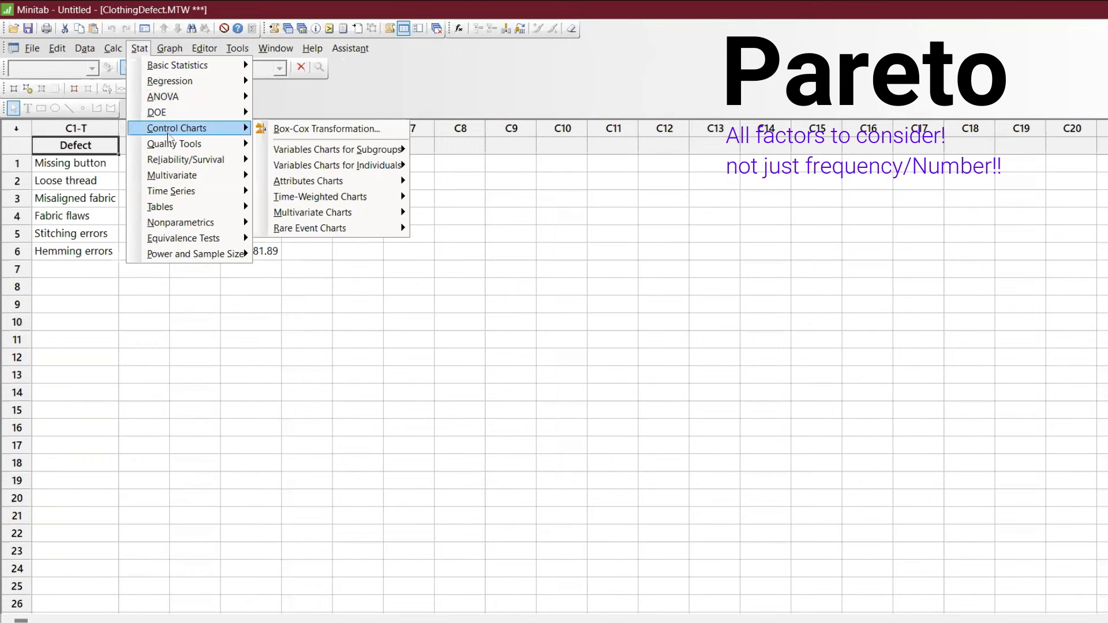
click(292, 162)
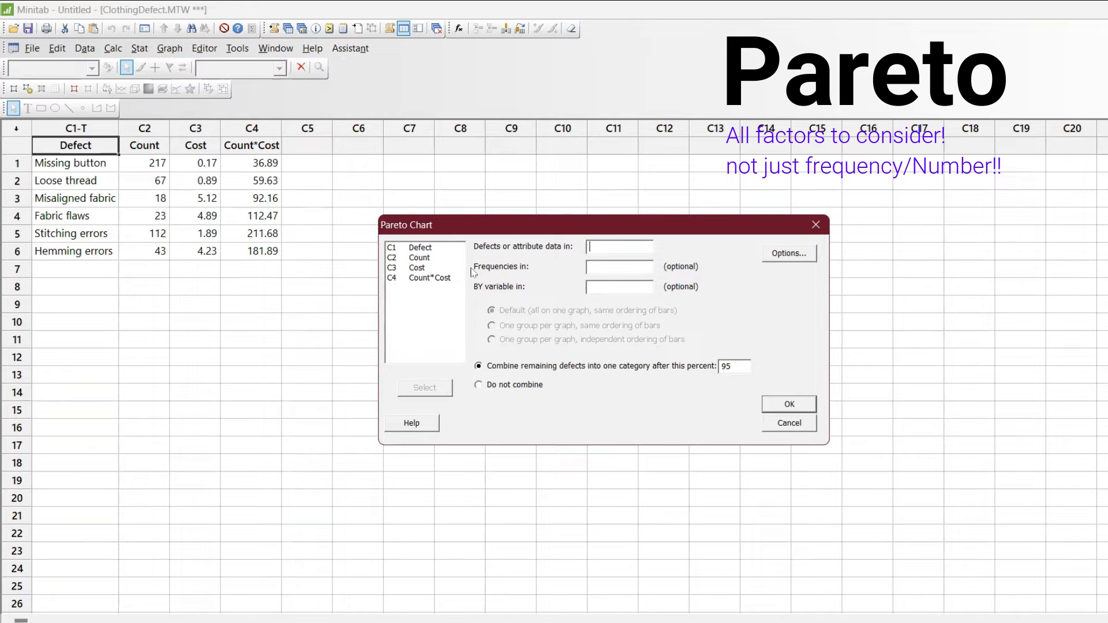
double_click(423, 248)
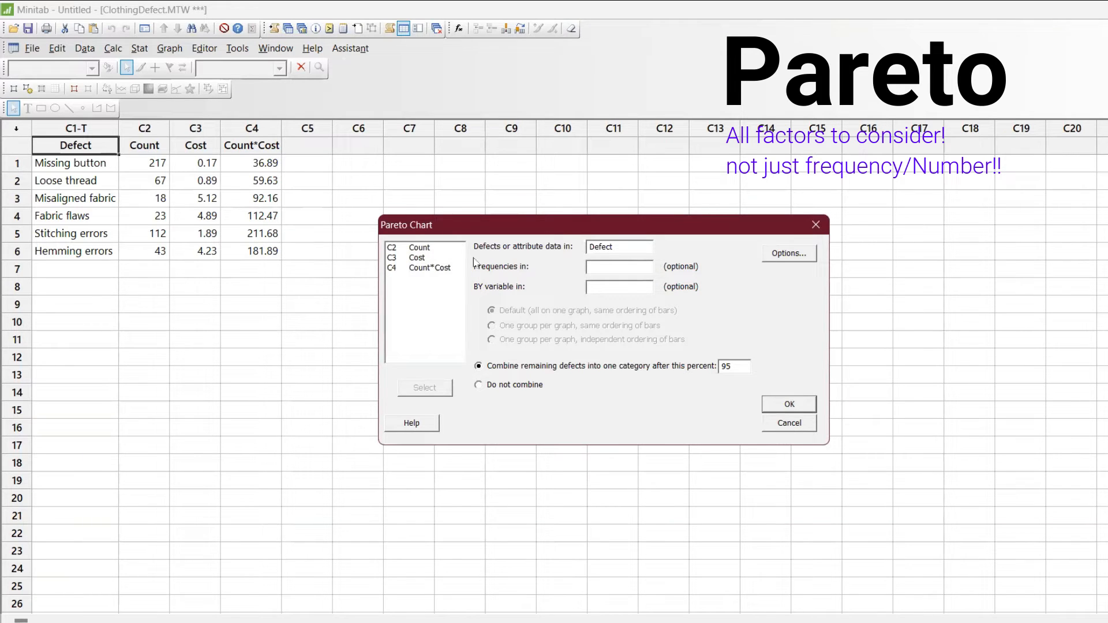
click(419, 247)
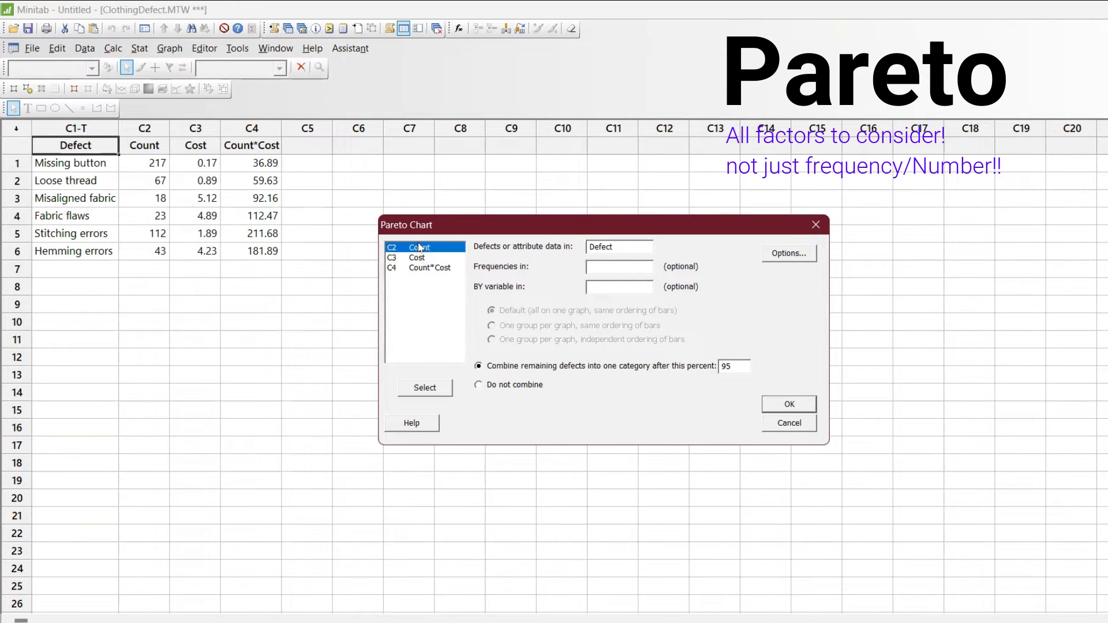
double_click(420, 247)
click(526, 385)
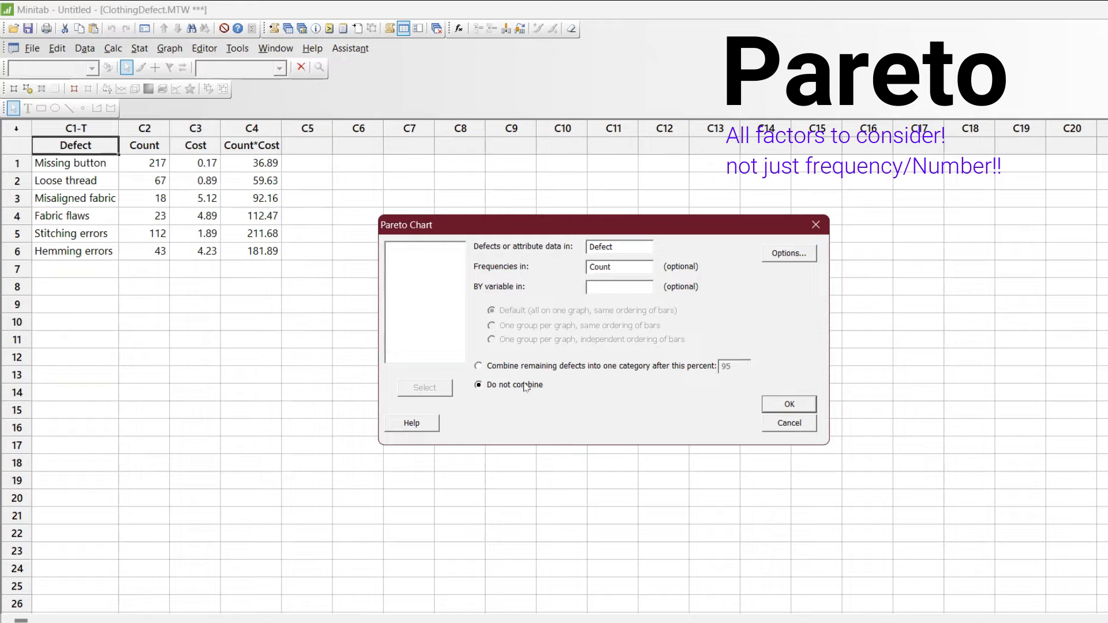
click(783, 412)
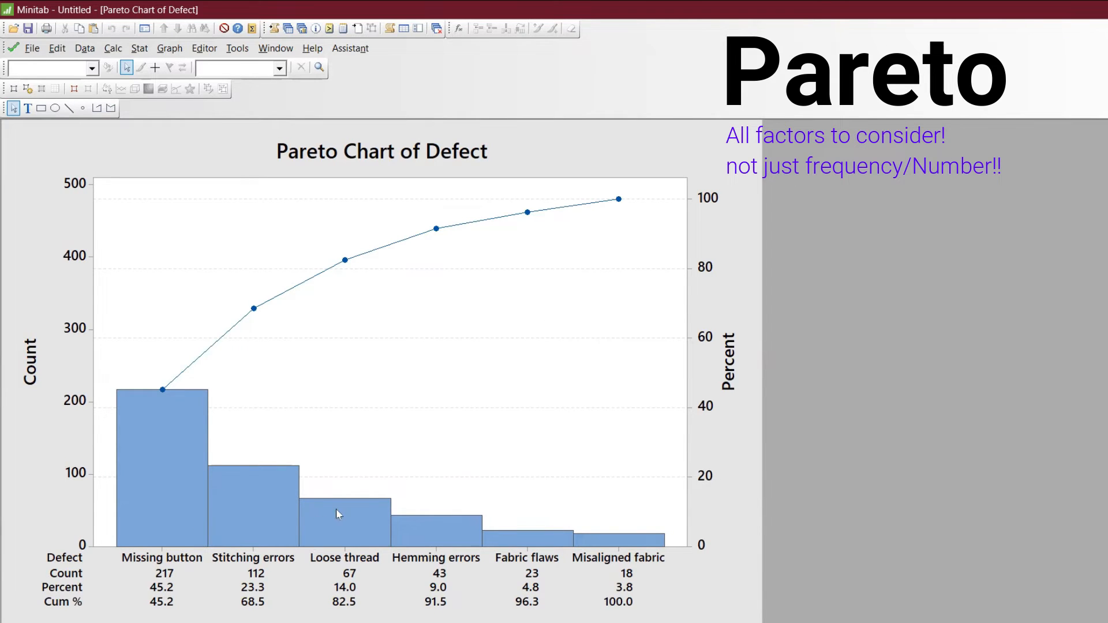
- Add reference lines to the Pareto chart at 80 on the secondary Y scale and at the Loose thread category
right_click(380, 364)
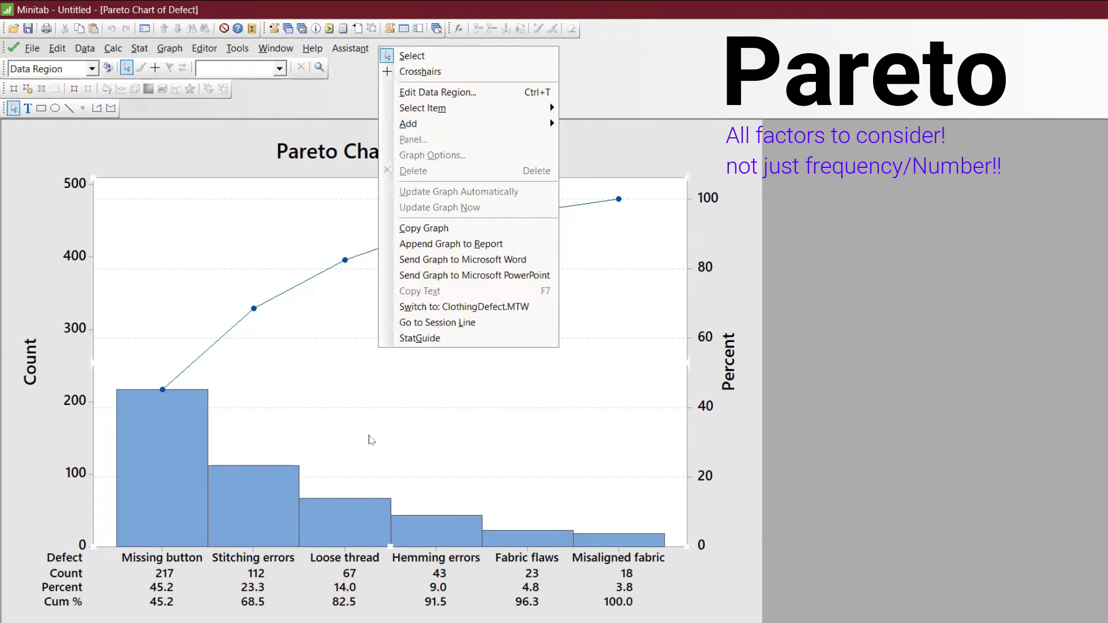
click(381, 364)
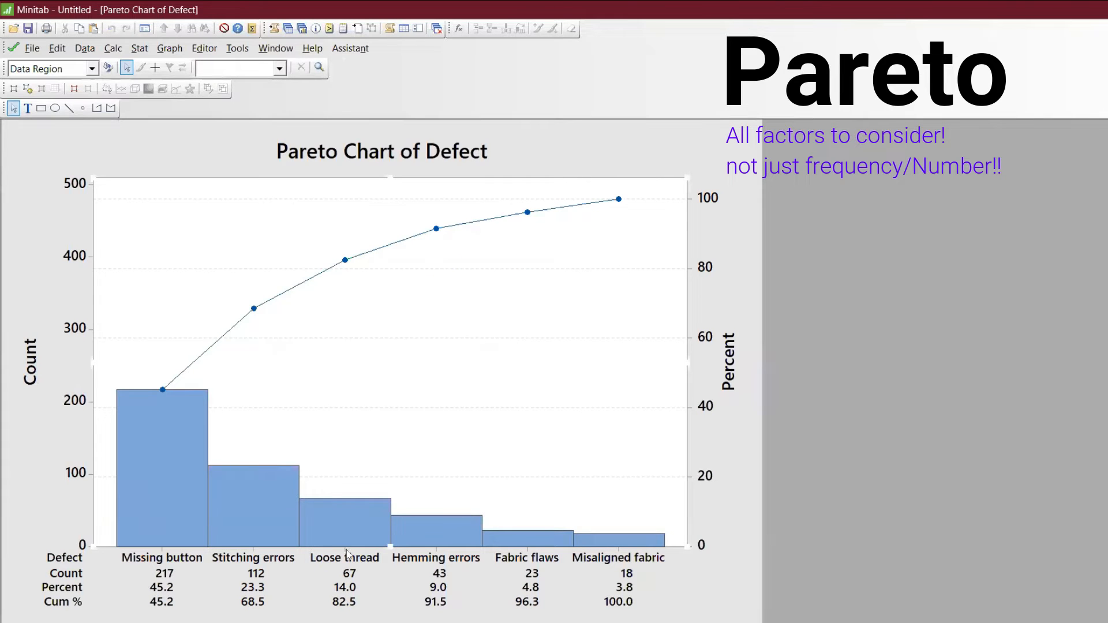
right_click(386, 345)
mouse_move(442, 415)
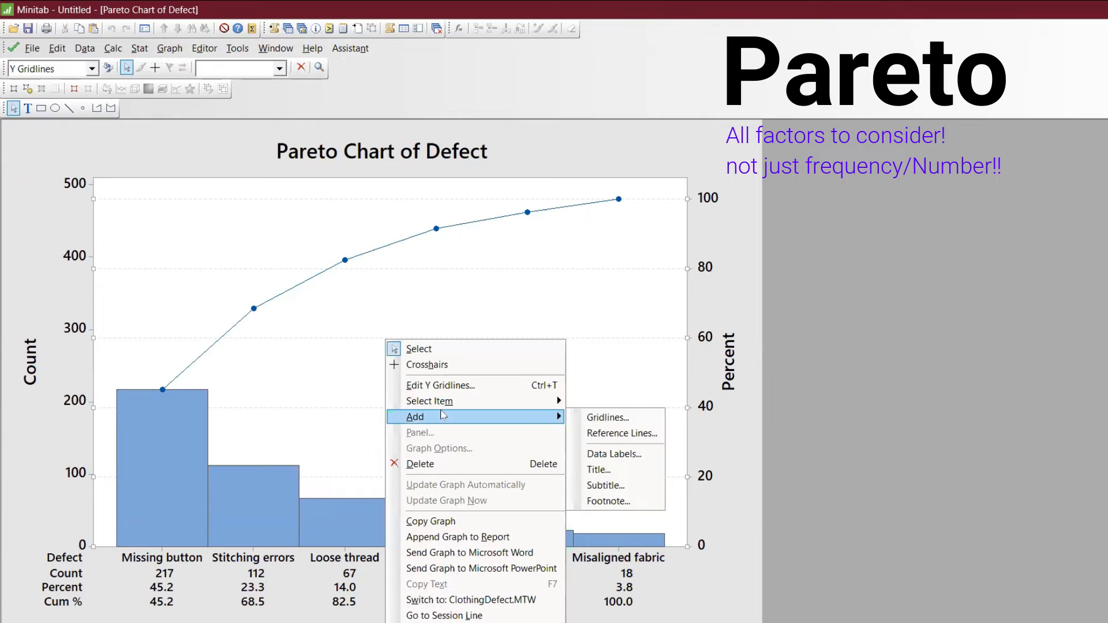
click(631, 434)
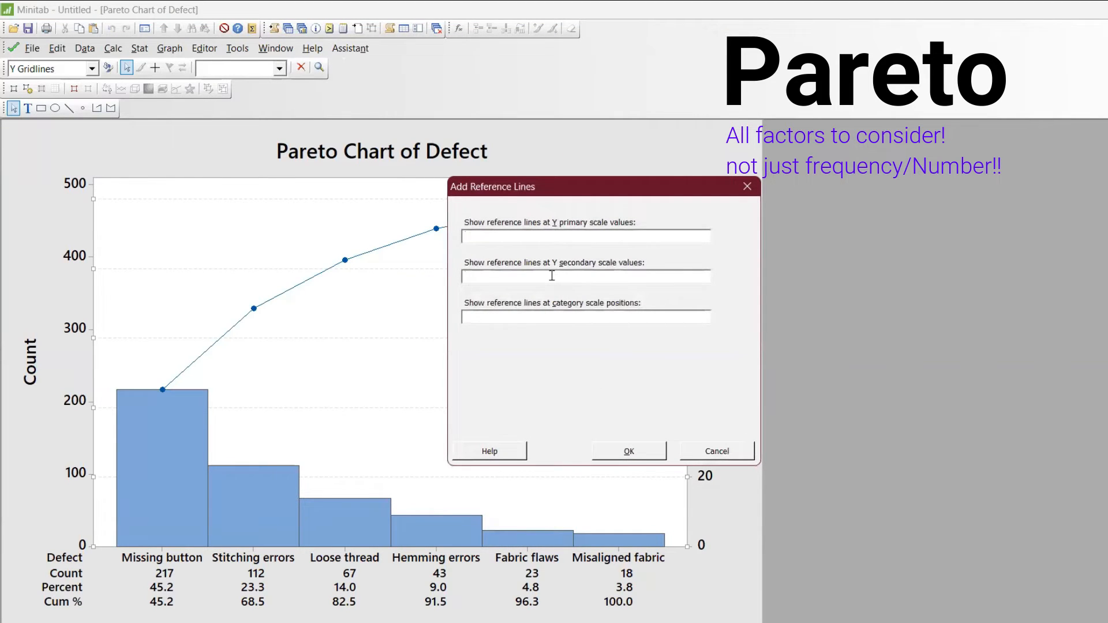
text(80)
click(633, 452)
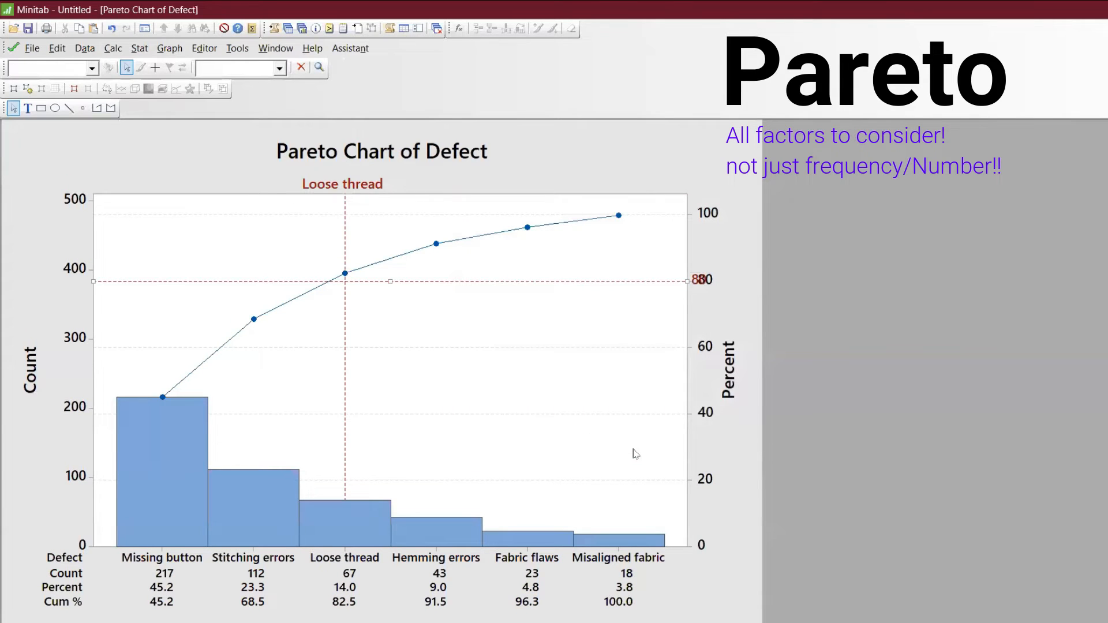
- Move the Loose thread reference line label into the plot area before the vertical line and change its text to Vital
drag(343, 185, 235, 243)
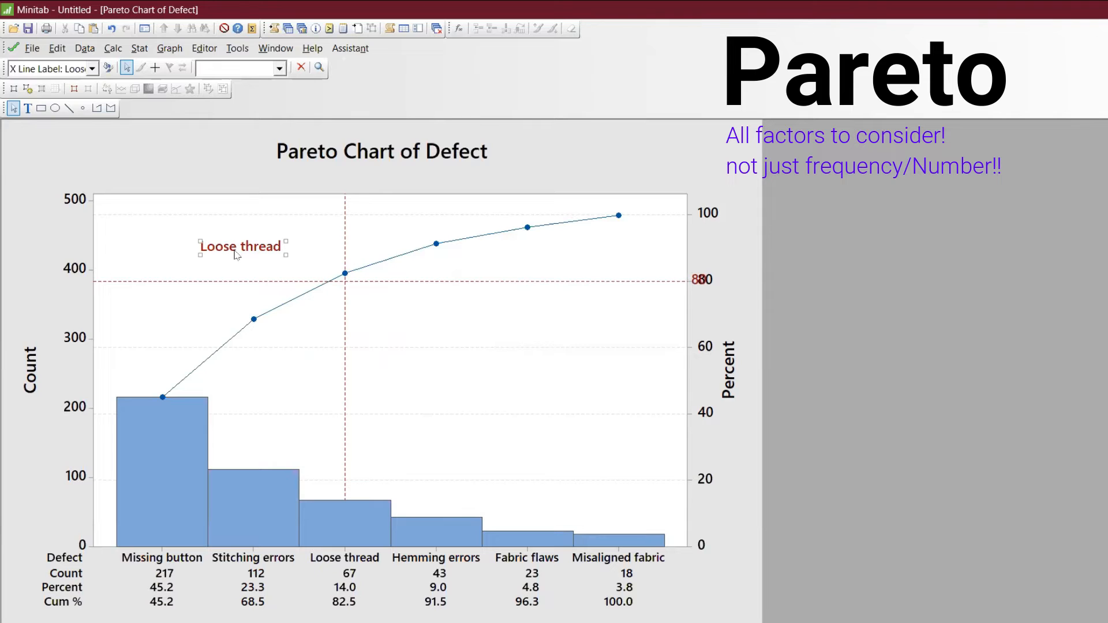
double_click(236, 255)
drag(545, 403, 401, 385)
text(Vital)
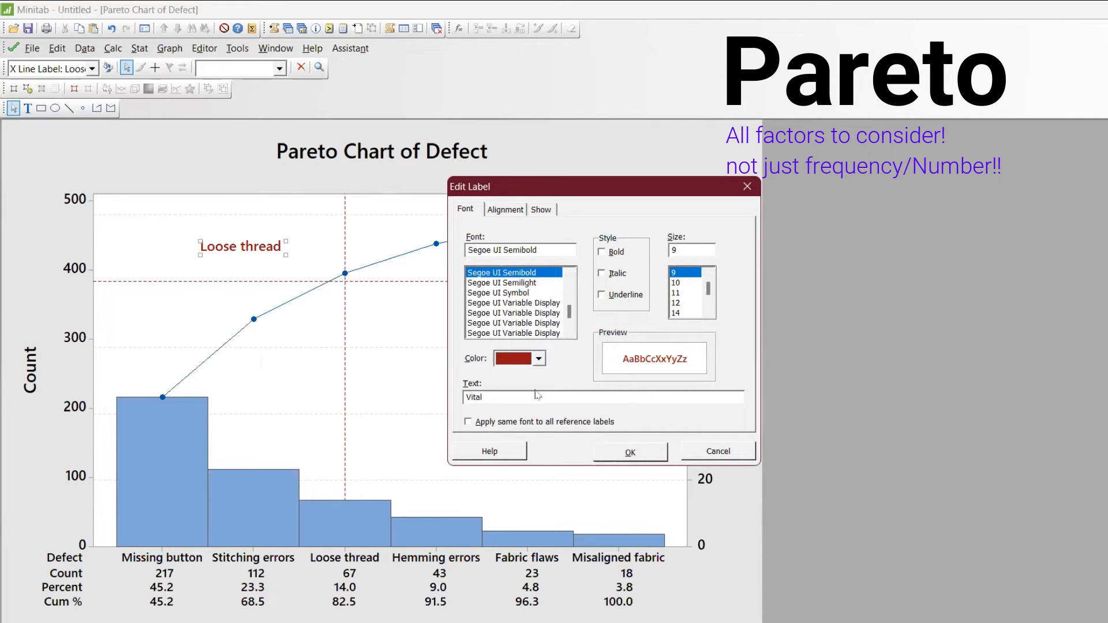
click(644, 456)
click(478, 345)
right_click(478, 345)
mouse_move(647, 419)
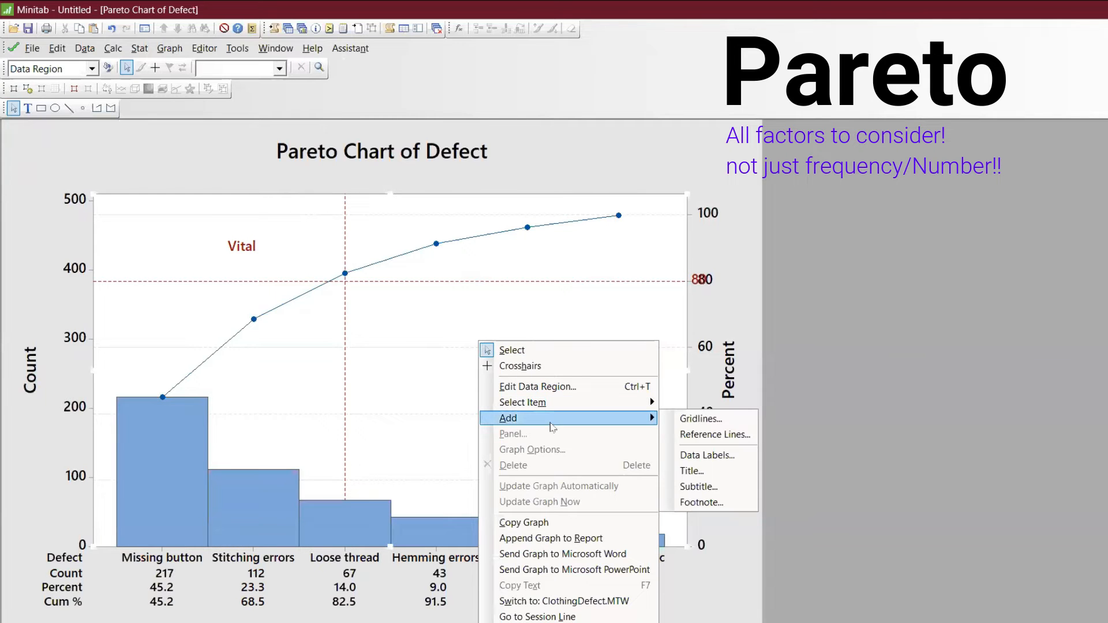
click(699, 455)
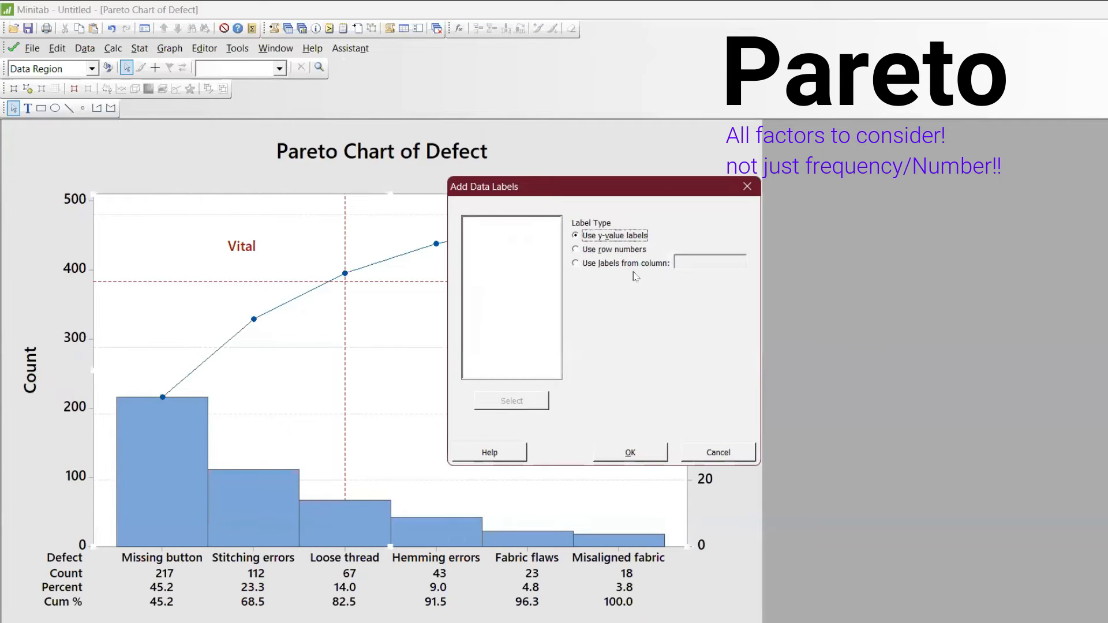
key(Escape)
- Add a title reading Trivial to the chart and move it into the plot area beyond the vertical reference line
right_click(518, 329)
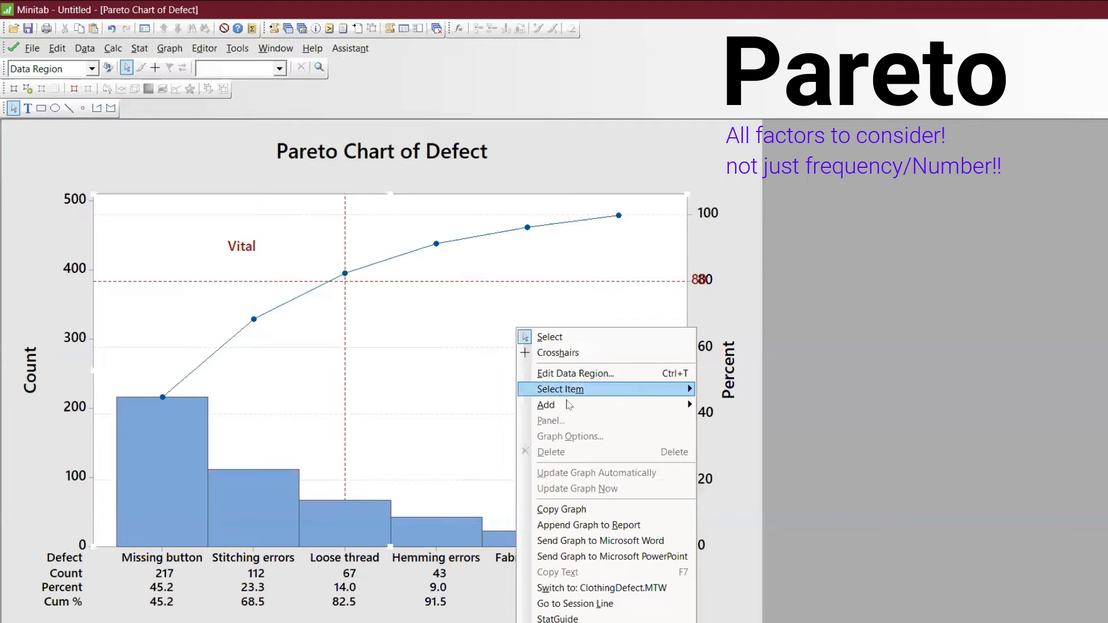
mouse_move(579, 410)
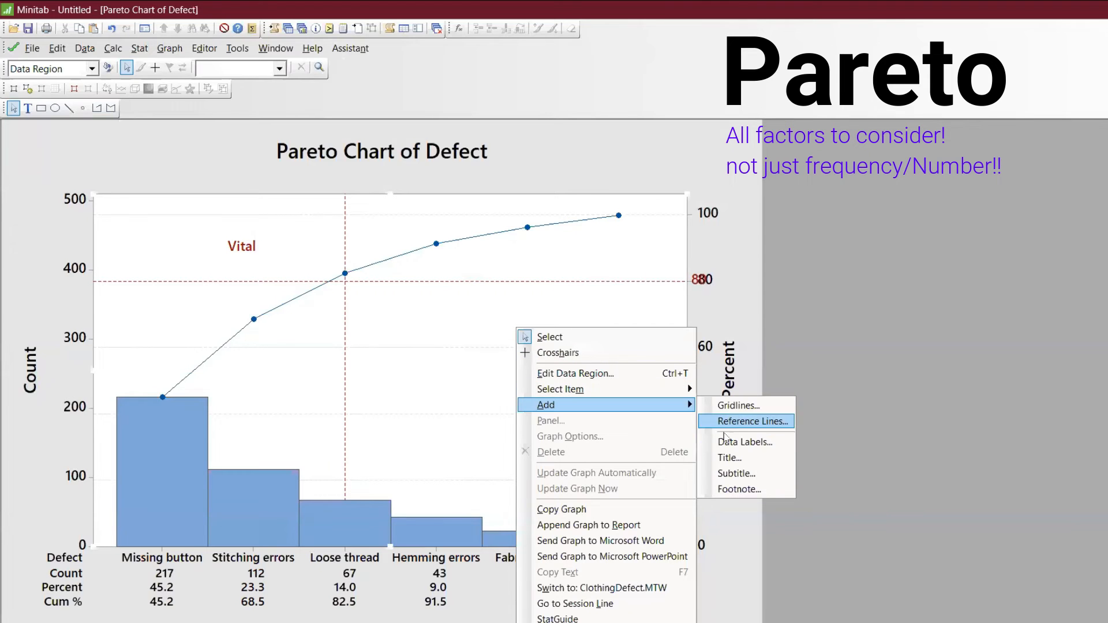
click(743, 459)
text(Trivial)
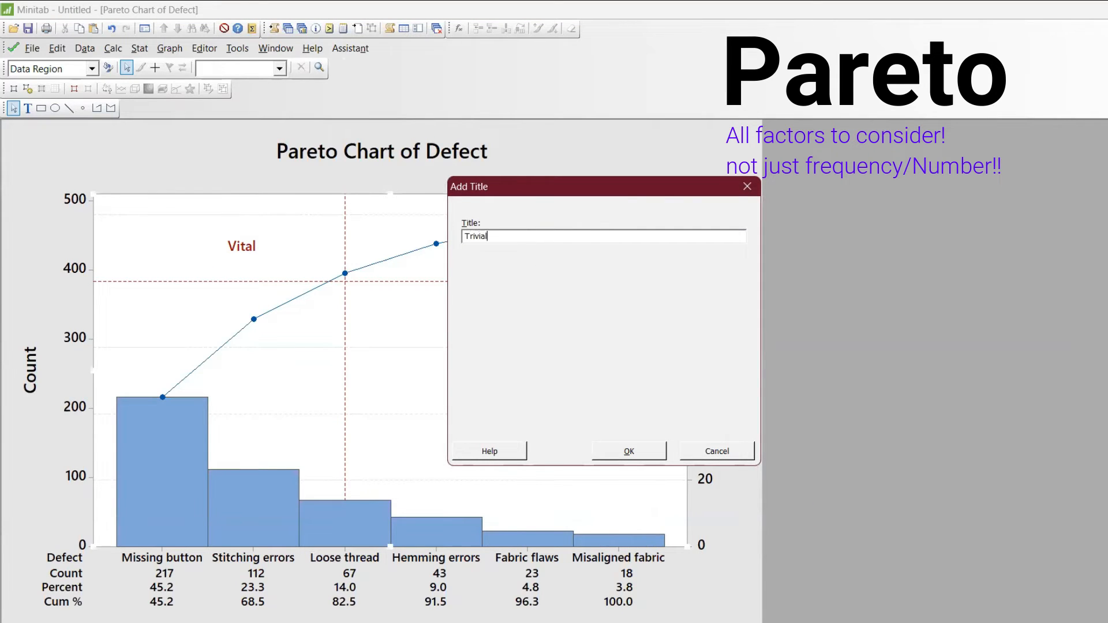
key(Return)
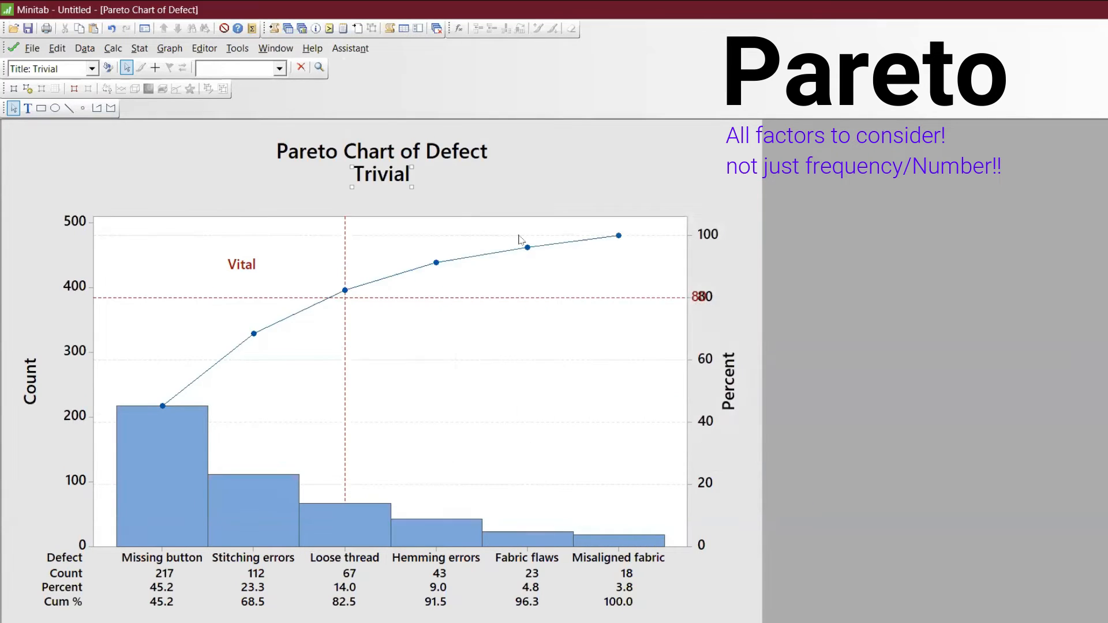
drag(491, 329, 491, 329)
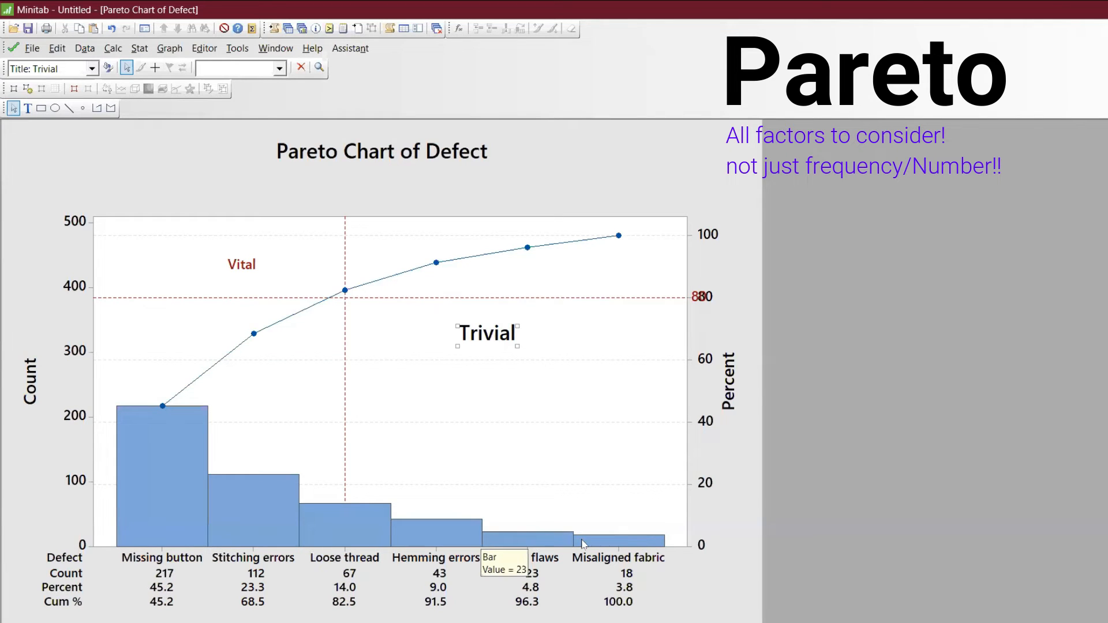
click(544, 395)
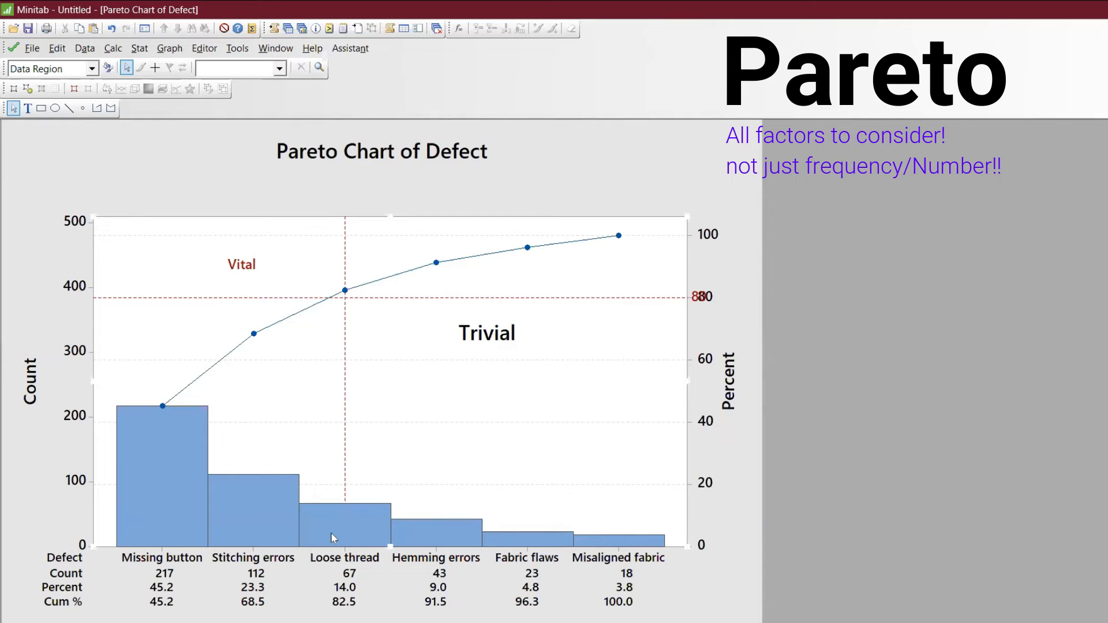
click(199, 530)
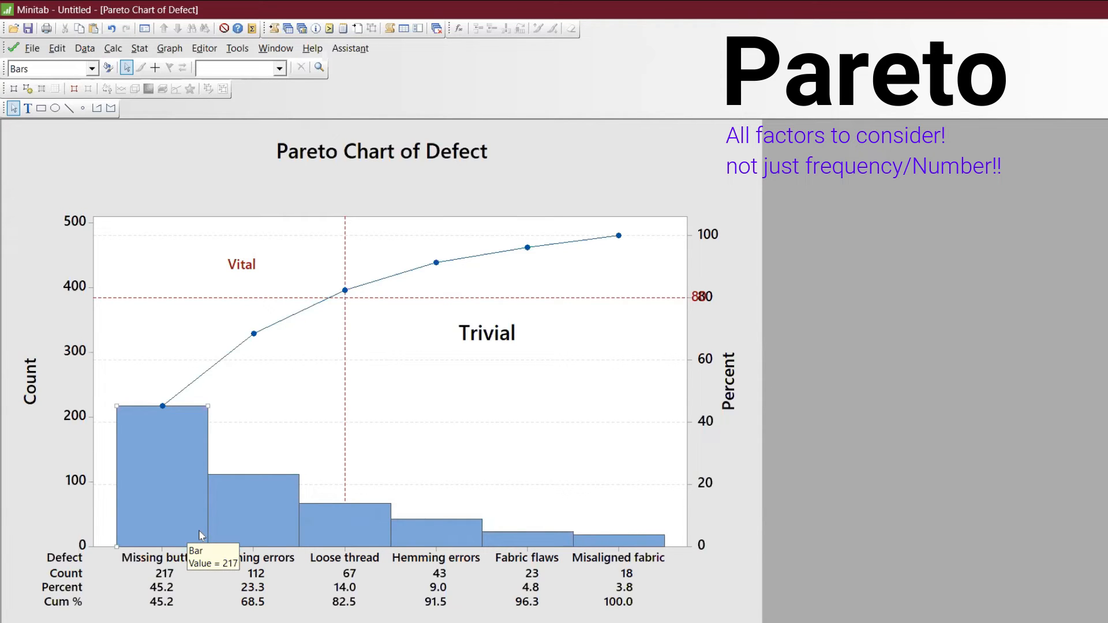
right_click(194, 528)
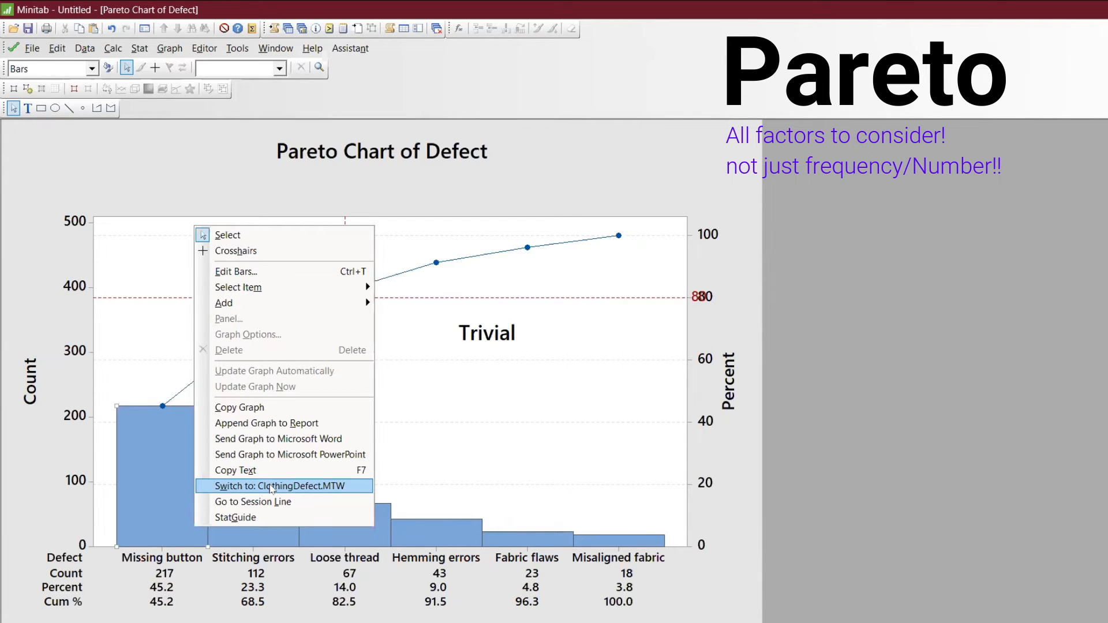
key(Escape)
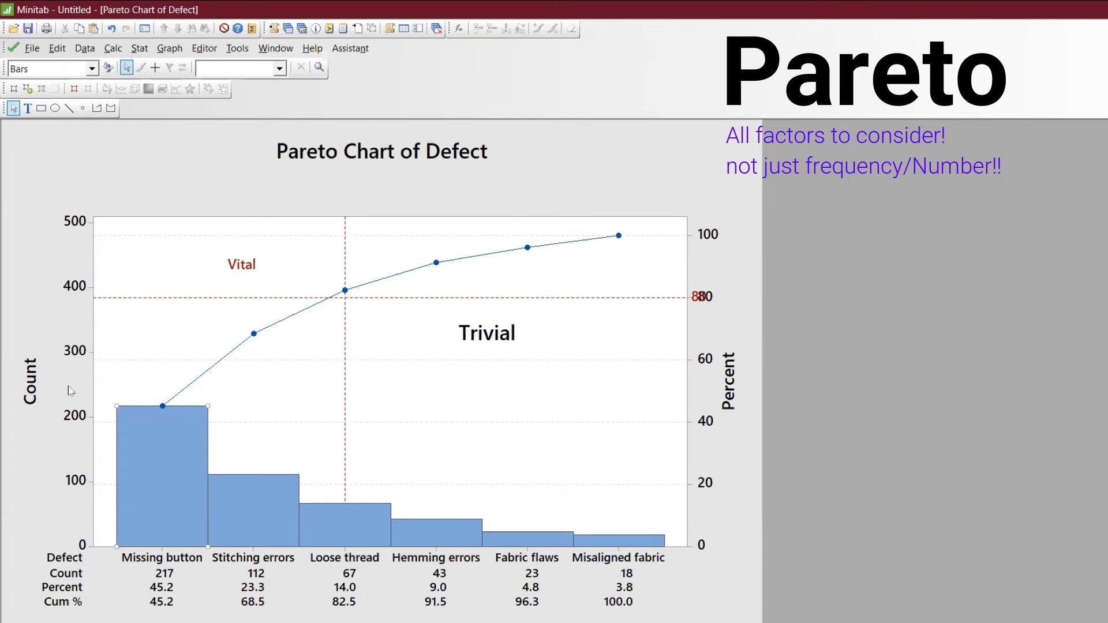
click(31, 49)
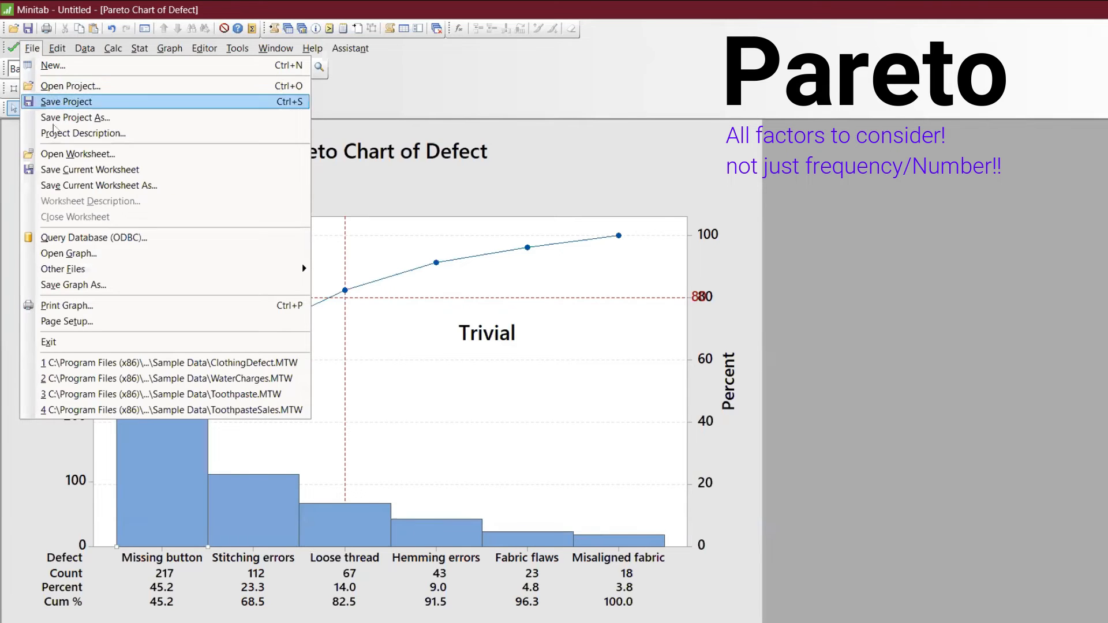
key(Escape)
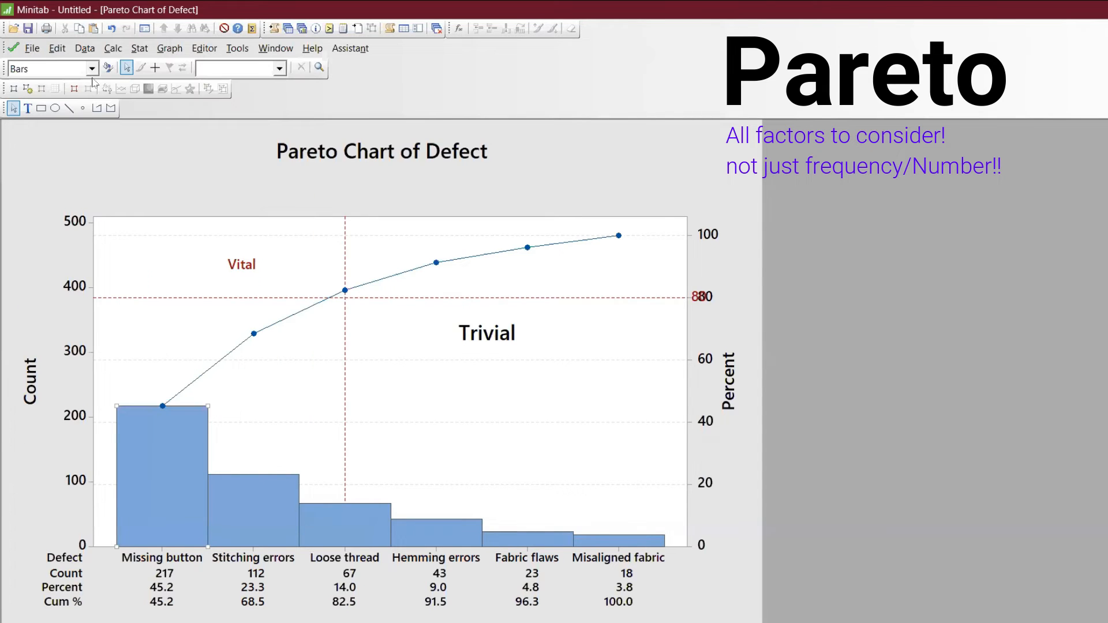
- Create a Pareto chart of Defect with frequencies from Count*Cost, without combining the remaining defects
click(139, 48)
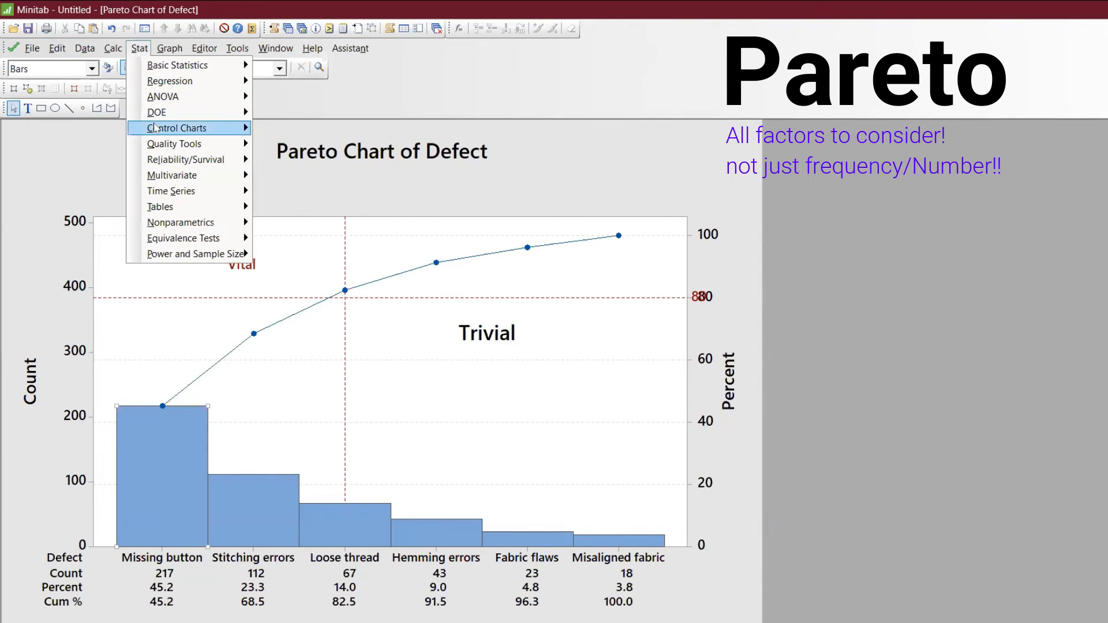
mouse_move(162, 147)
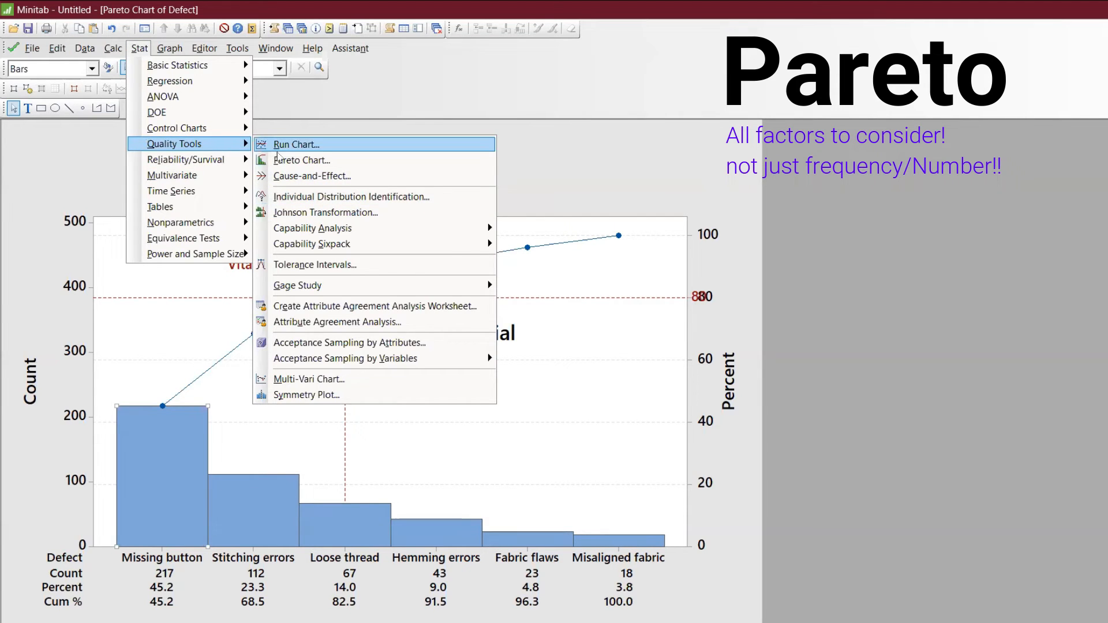
click(301, 160)
drag(619, 268, 525, 258)
key(BackSpace)
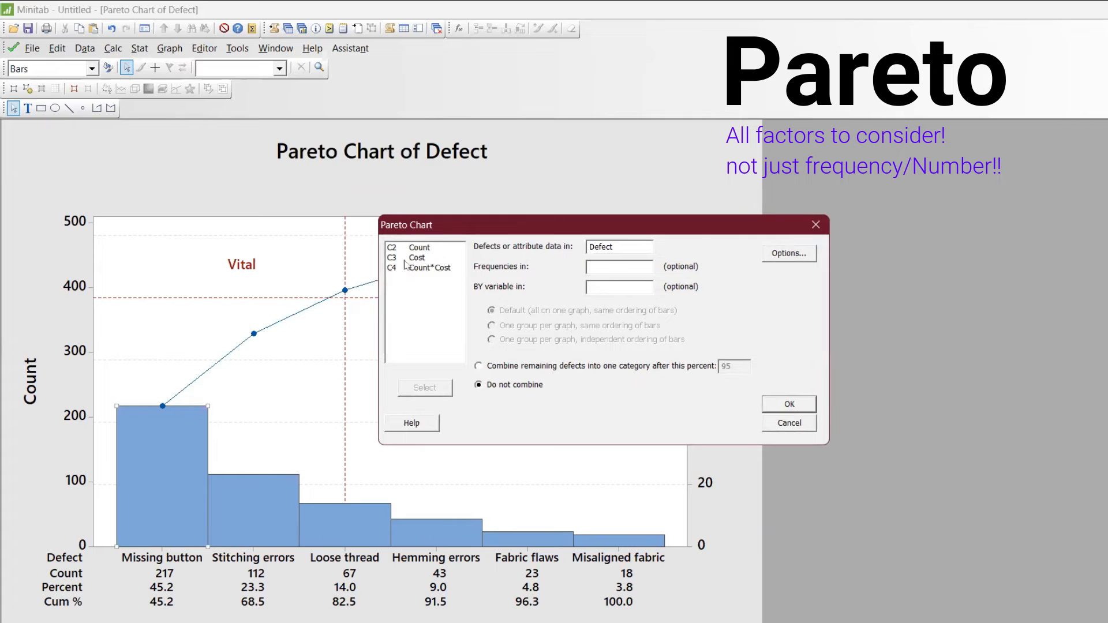
double_click(425, 269)
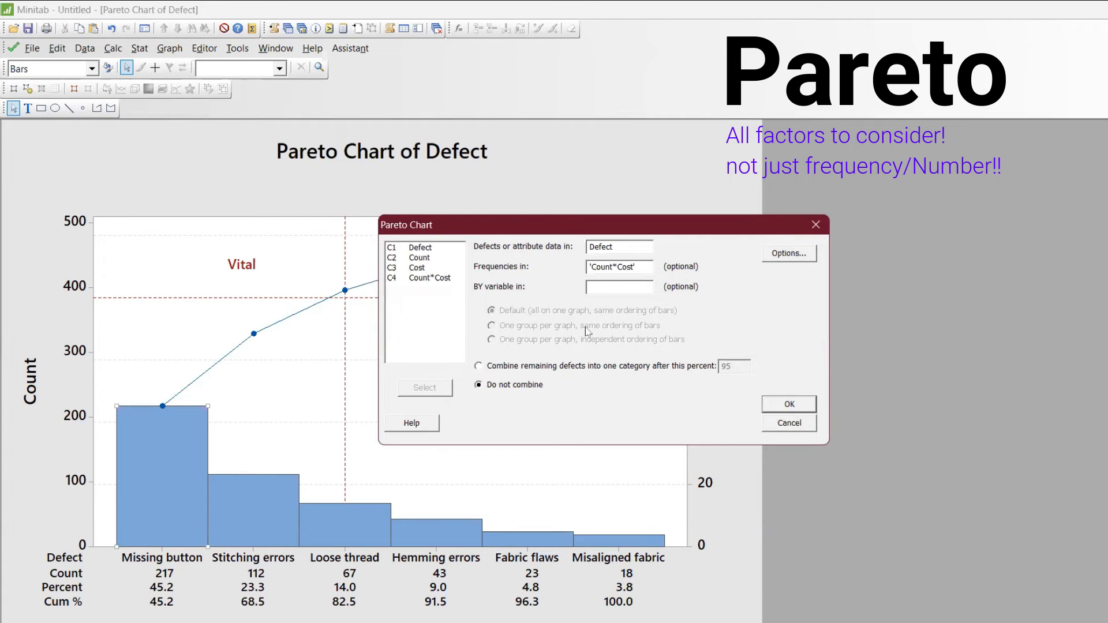
click(788, 406)
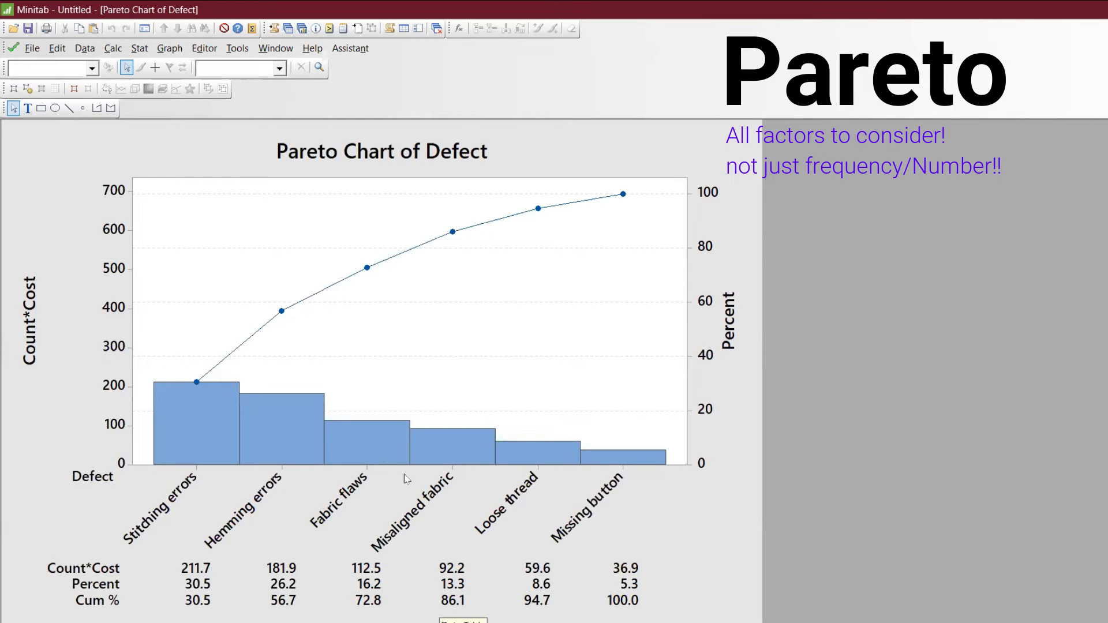
right_click(415, 296)
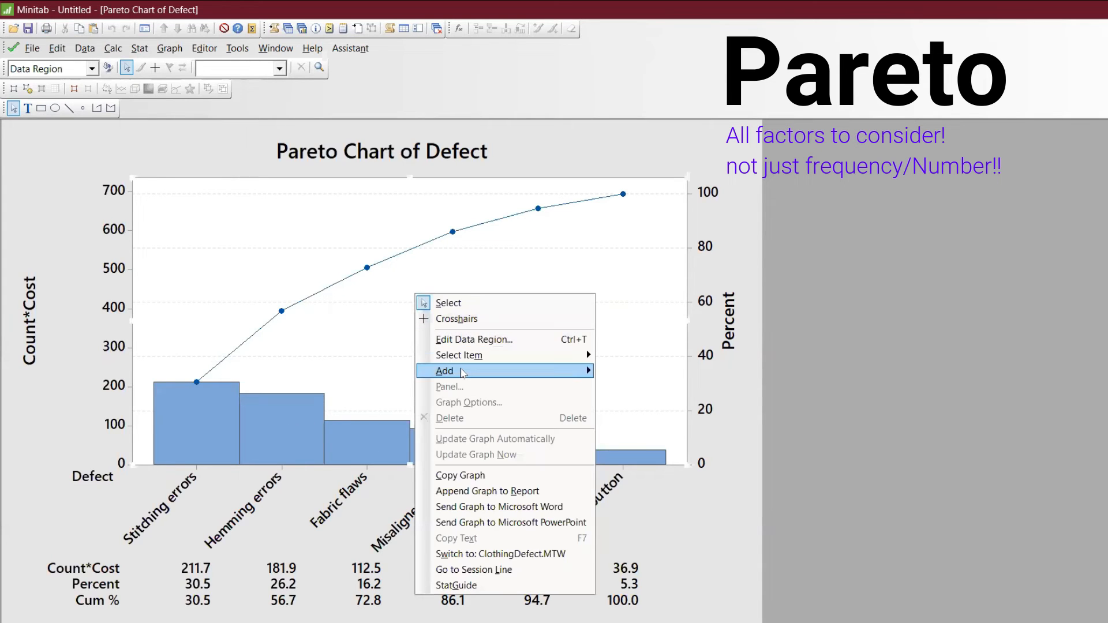
mouse_move(462, 372)
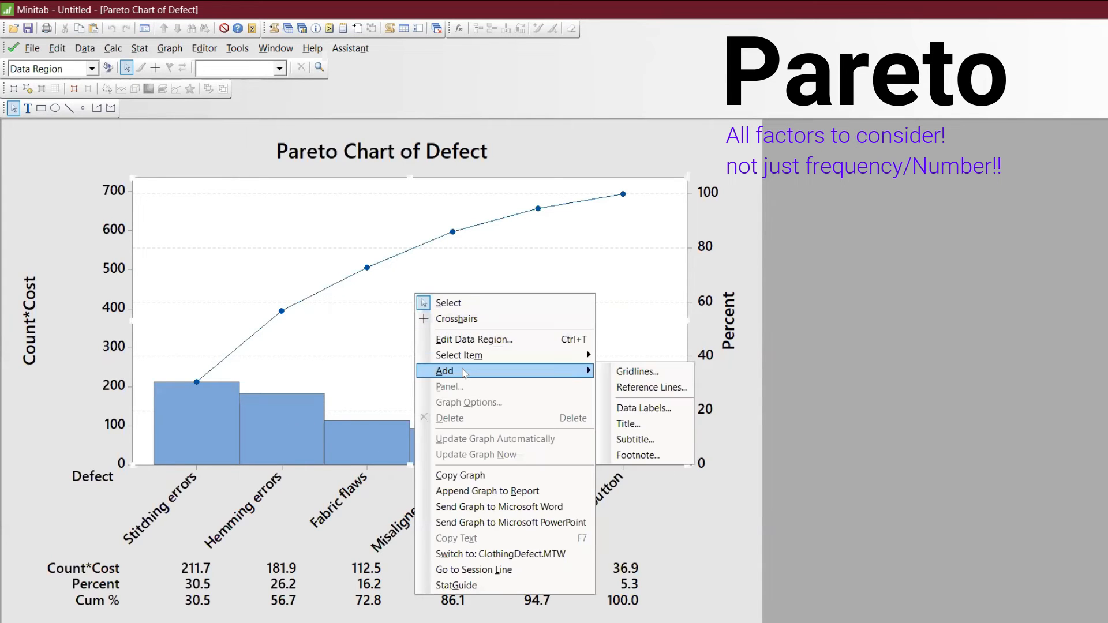
click(650, 408)
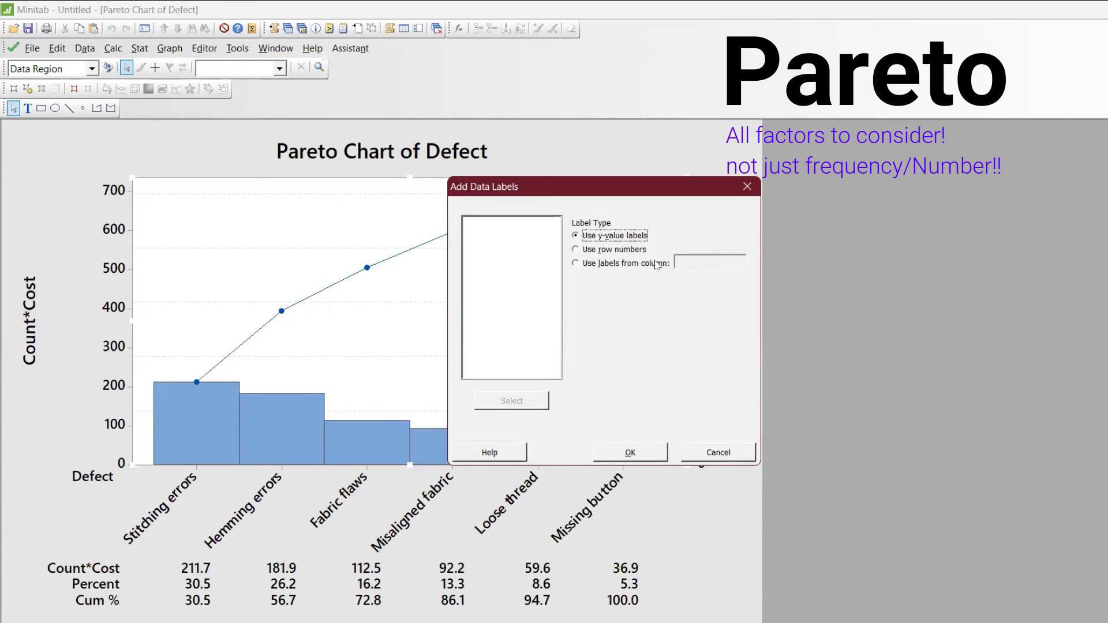
key(Escape)
- Add reference lines to the Count*Cost Pareto chart at 86 on the secondary Y scale and at category position 4
right_click(460, 261)
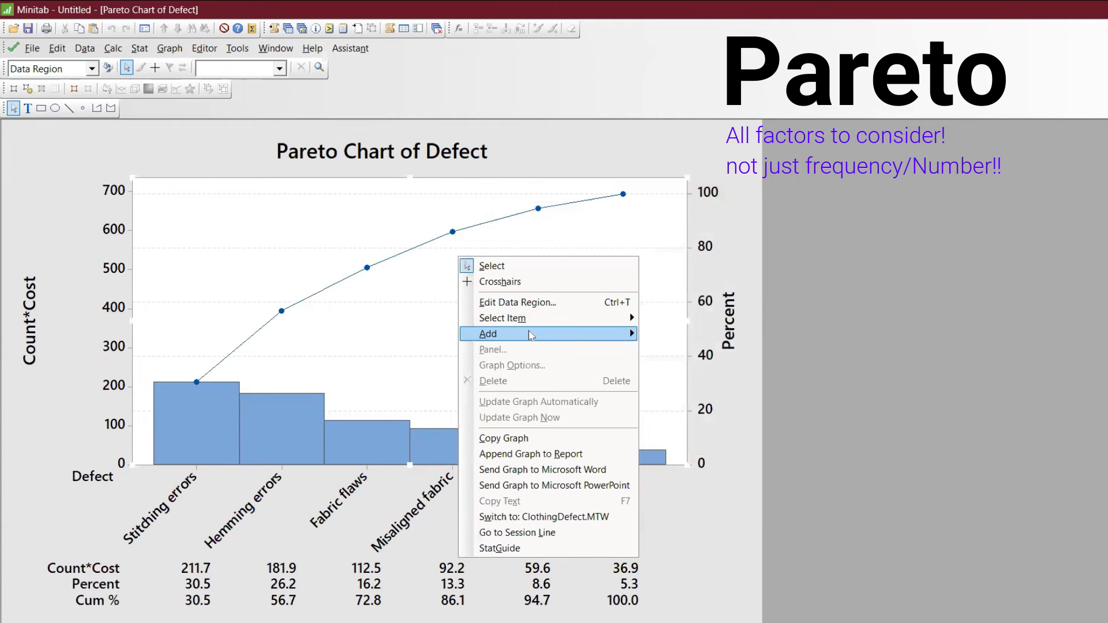
mouse_move(624, 335)
click(720, 353)
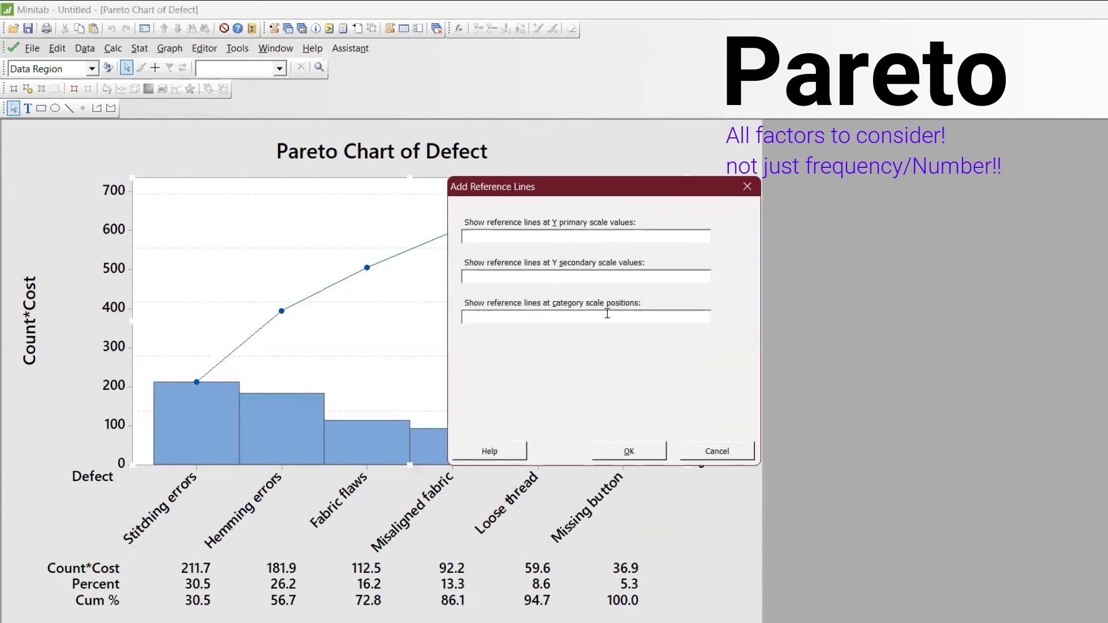
text(4)
key(Return)
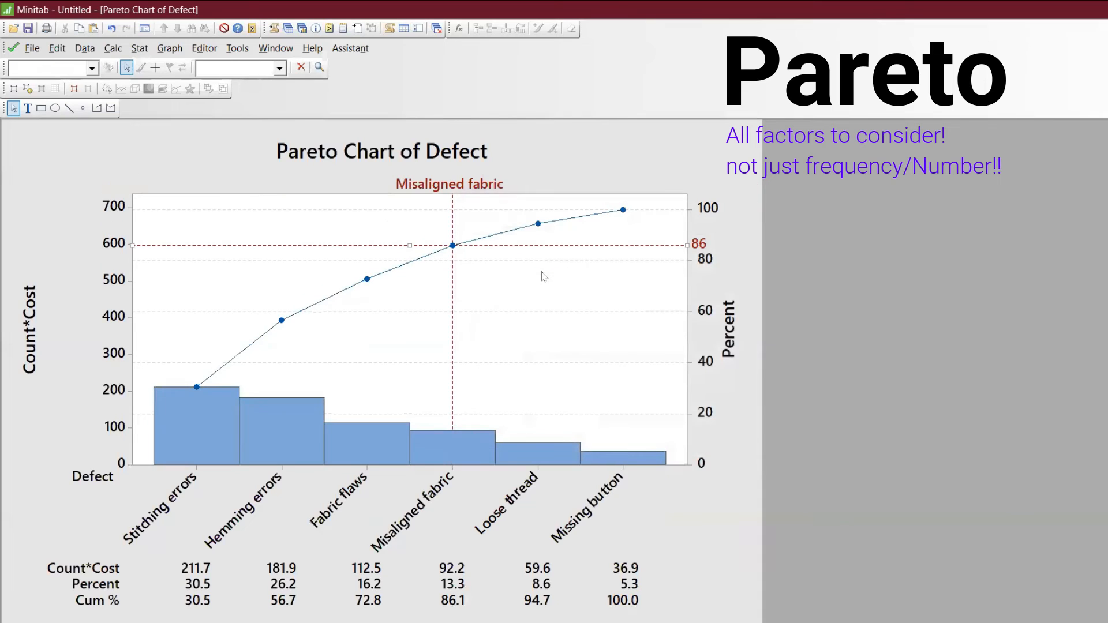
- Move the Misaligned fabric reference line label into the plot area before the vertical line and change its text to Vital
click(421, 191)
drag(422, 195, 371, 212)
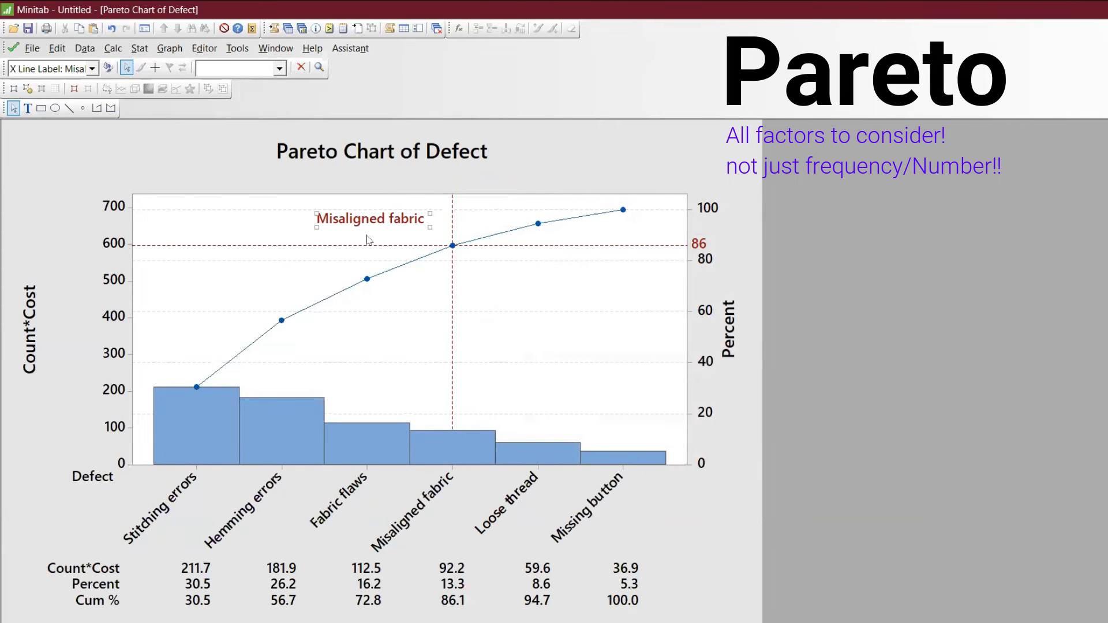
double_click(368, 225)
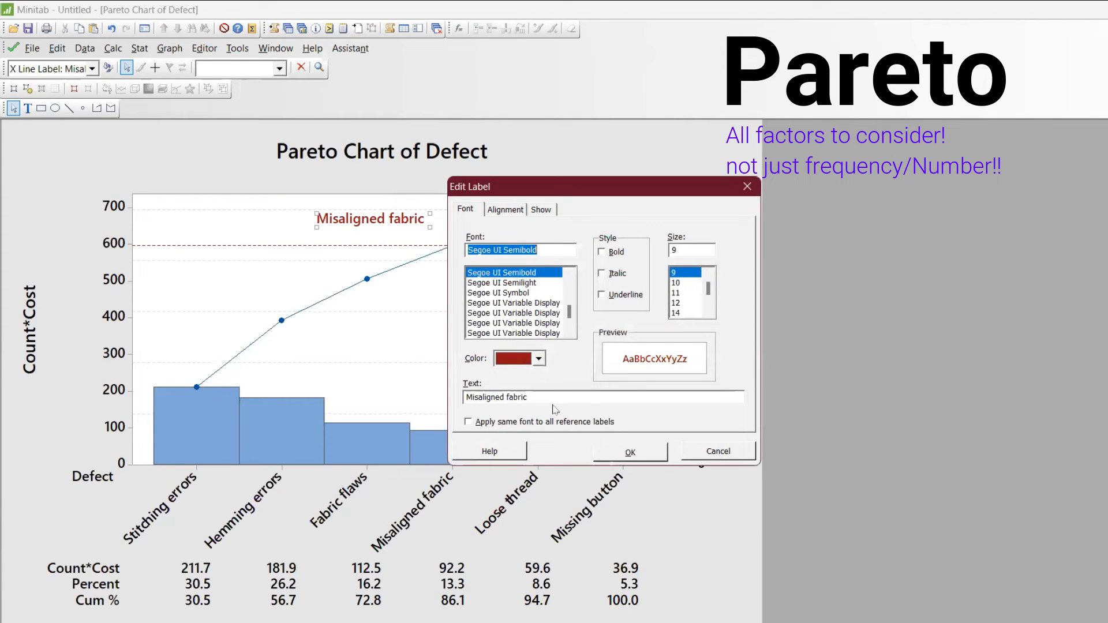
drag(550, 397, 389, 368)
text(Vital)
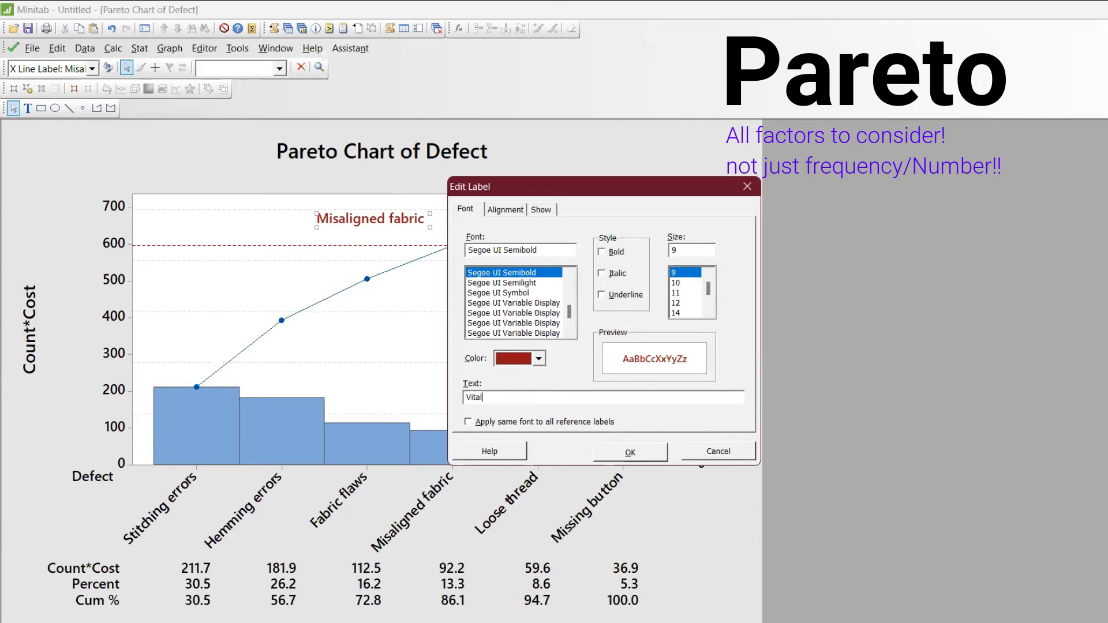
key(Return)
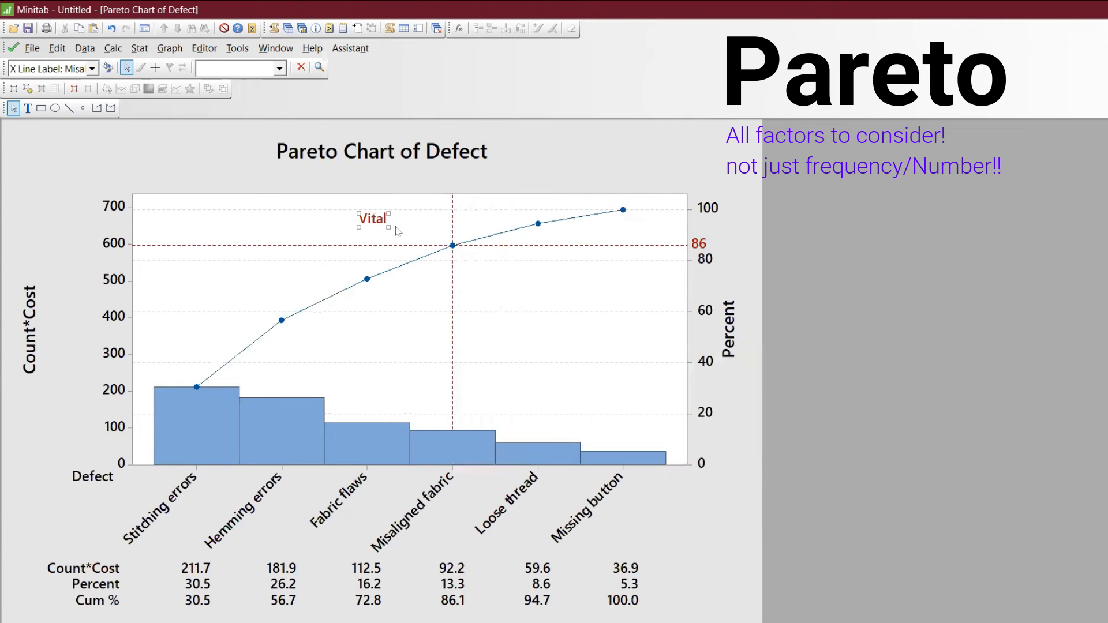
- Add the title Trivial to the Count*Cost chart and move it into the plot area beyond the vertical reference line
right_click(557, 302)
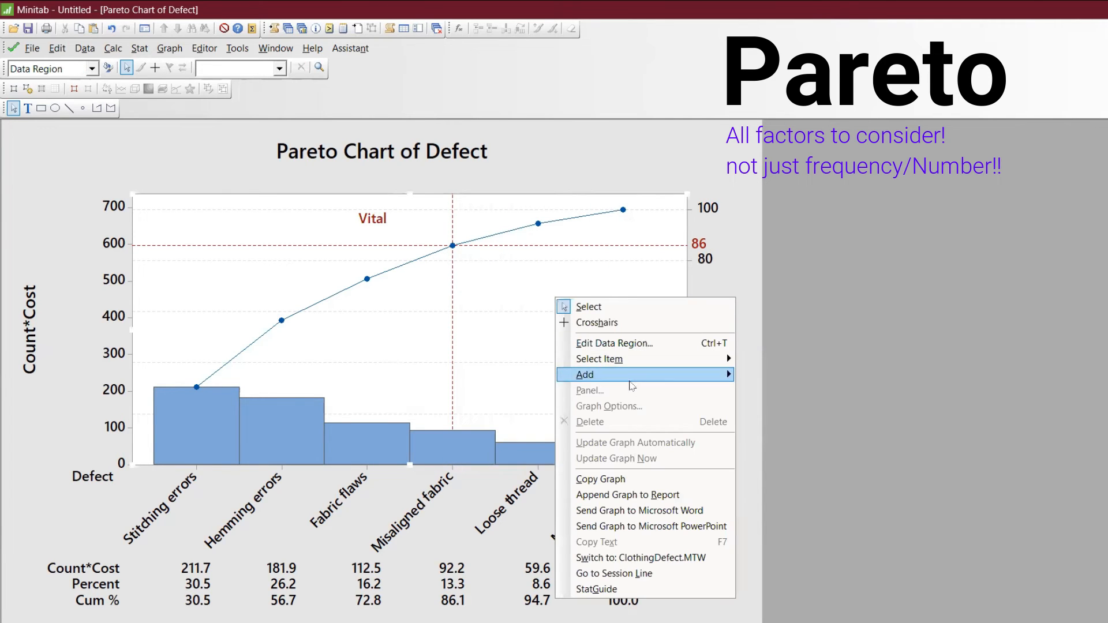
mouse_move(632, 375)
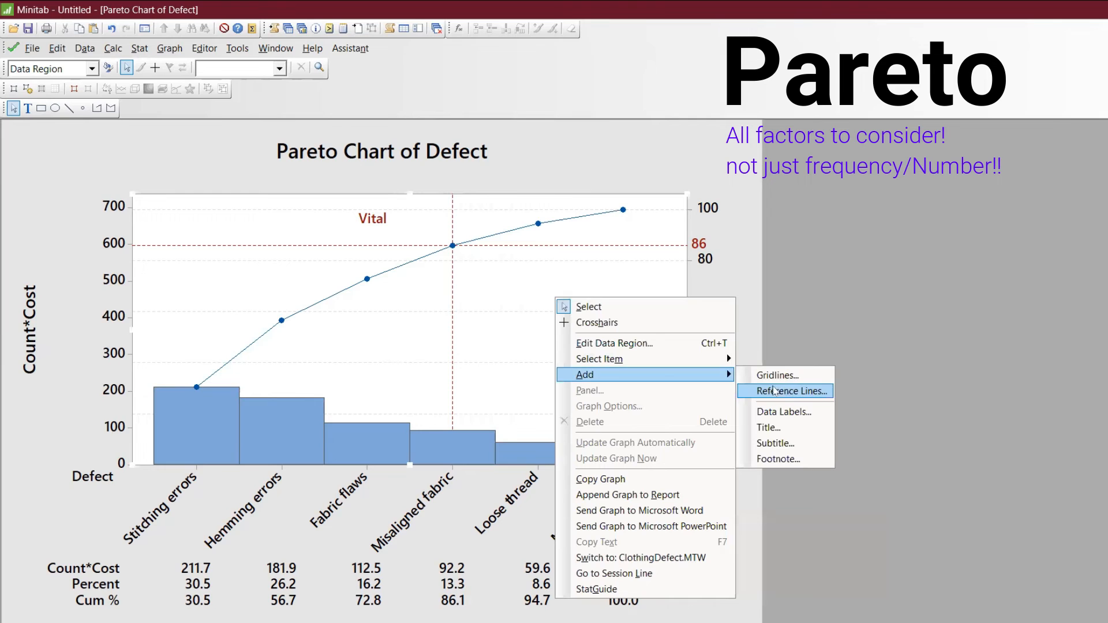
click(788, 427)
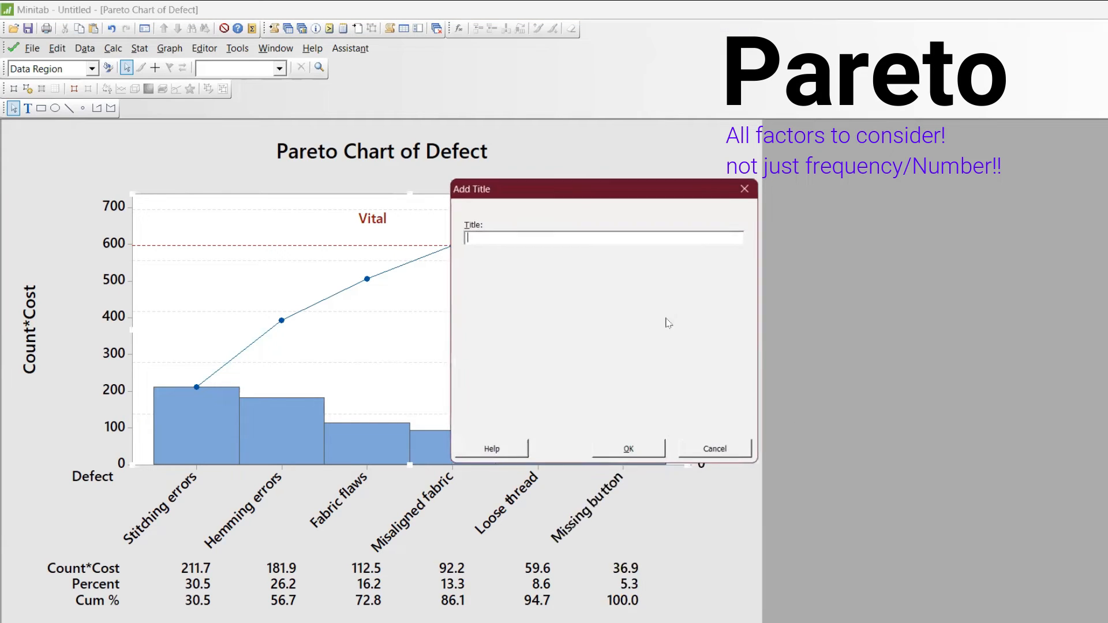
text(Trivial)
key(Return)
drag(379, 172, 538, 289)
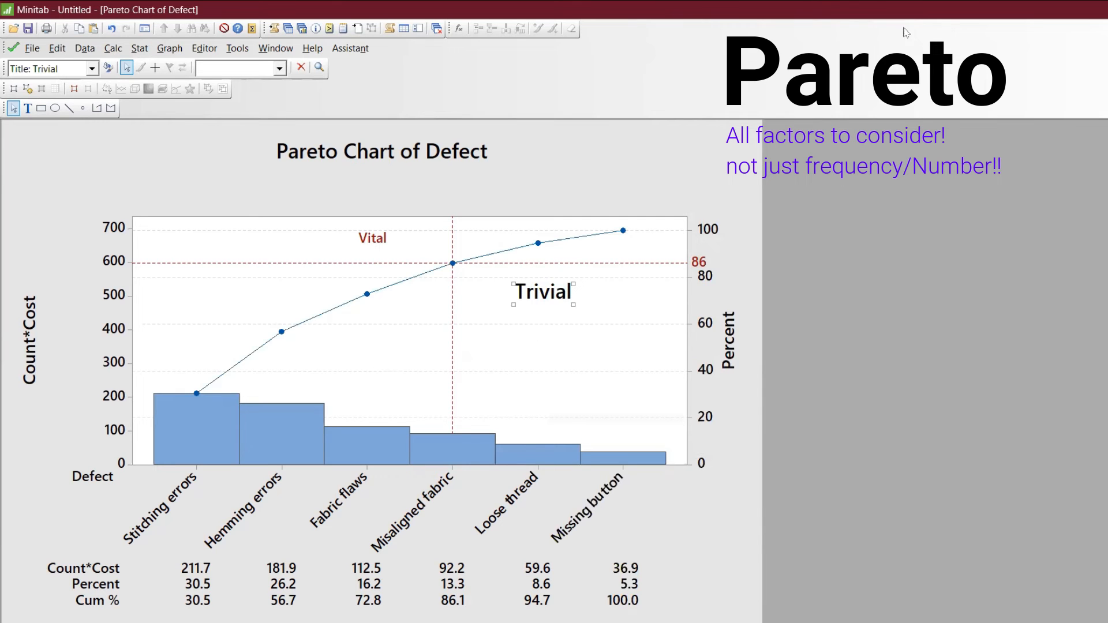
- Open the Layout Tool for the annotated Count*Cost Pareto chart
click(762, 37)
click(237, 49)
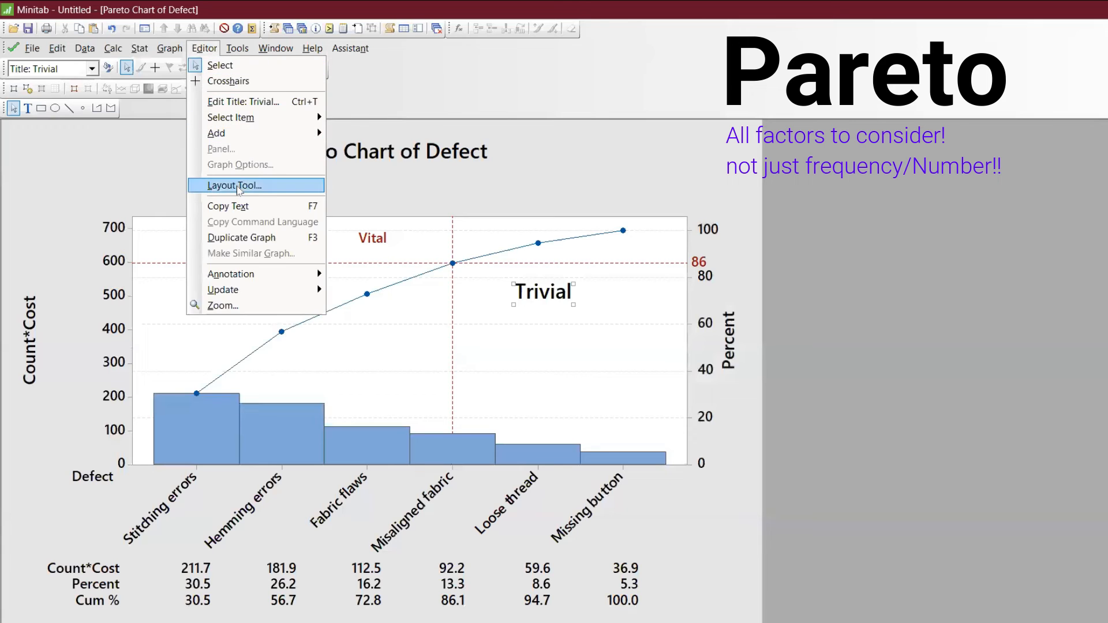
click(239, 189)
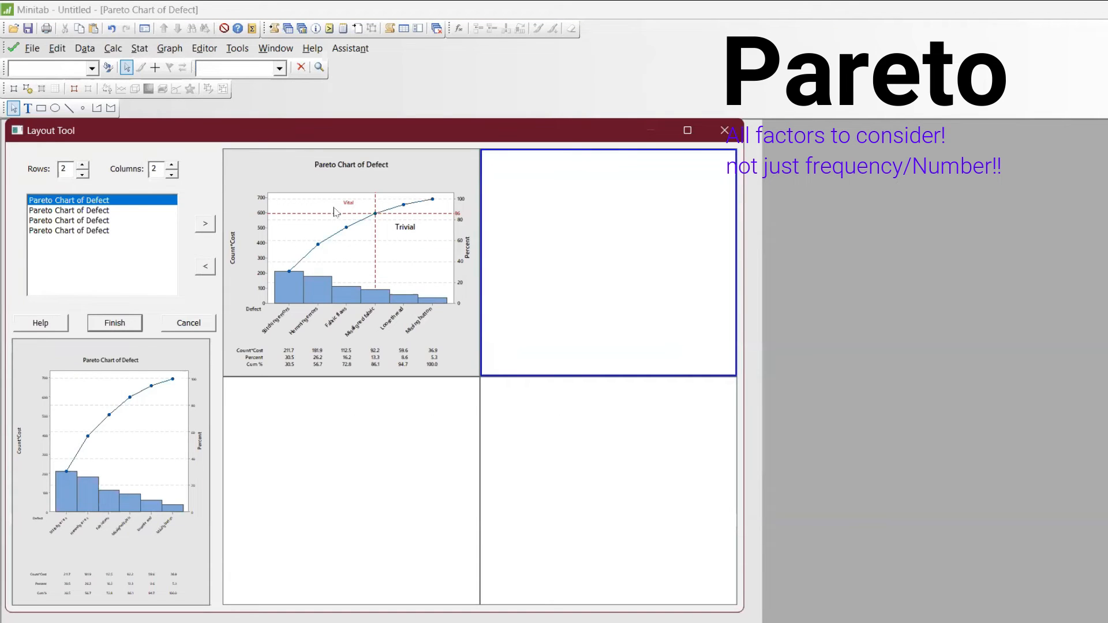
click(206, 224)
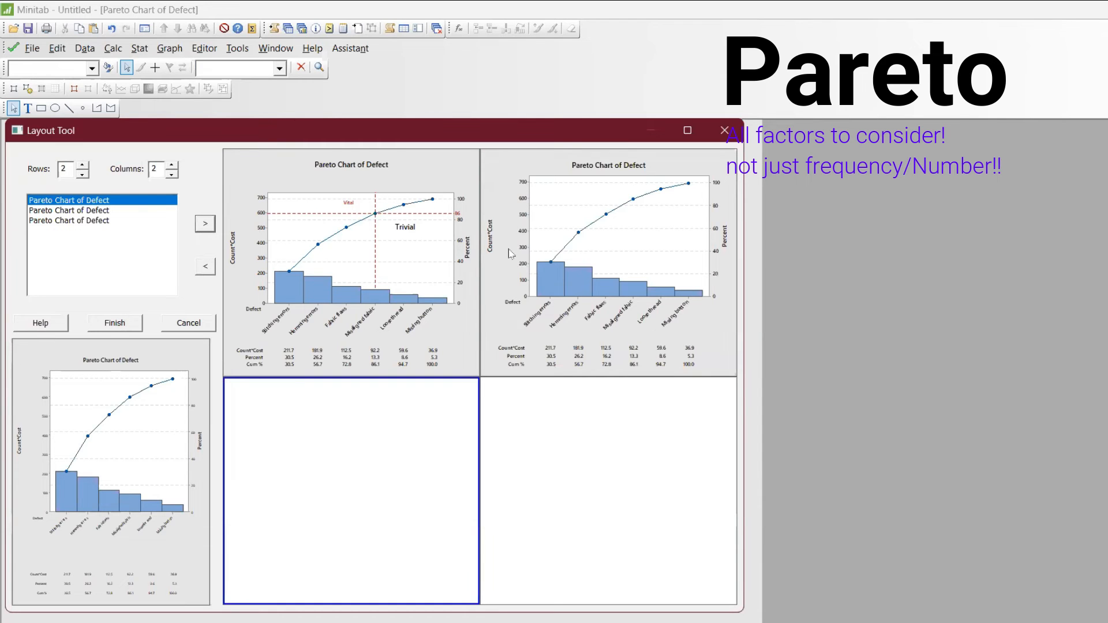
click(532, 246)
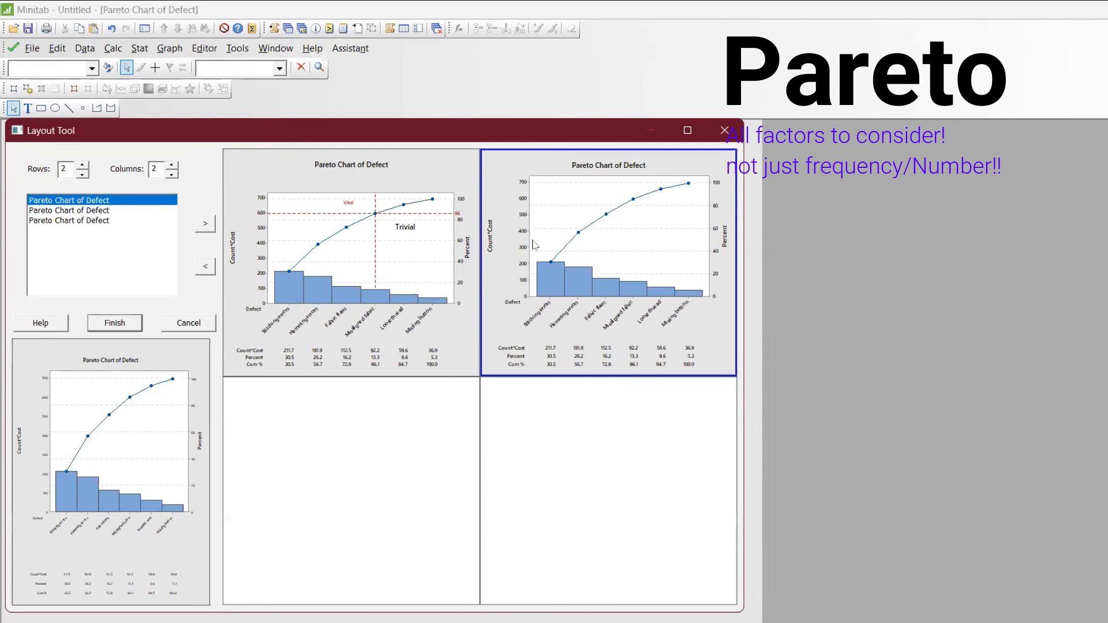
click(206, 268)
click(135, 212)
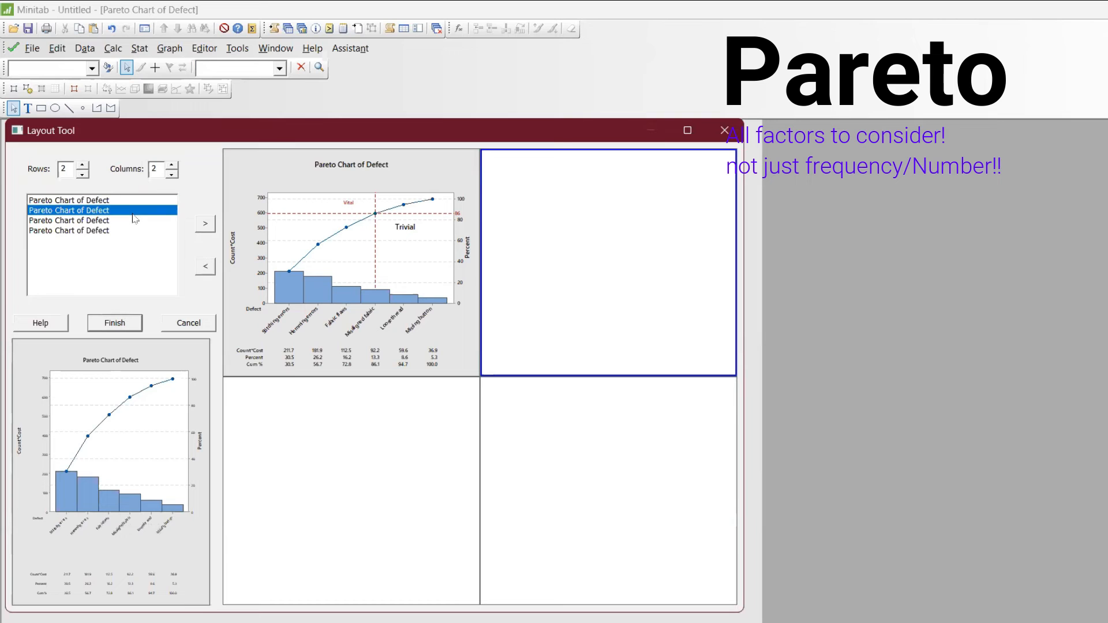
click(205, 224)
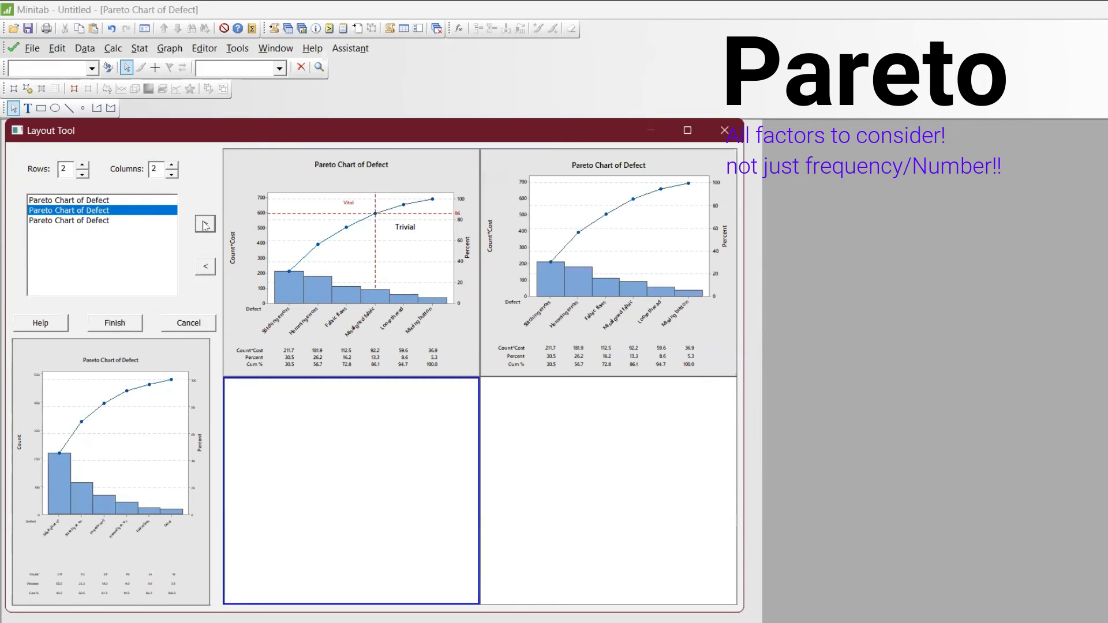
click(204, 266)
- Replace the unannotated Count*Cost chart in the layout's second cell with the annotated Count Pareto chart
click(117, 221)
click(207, 226)
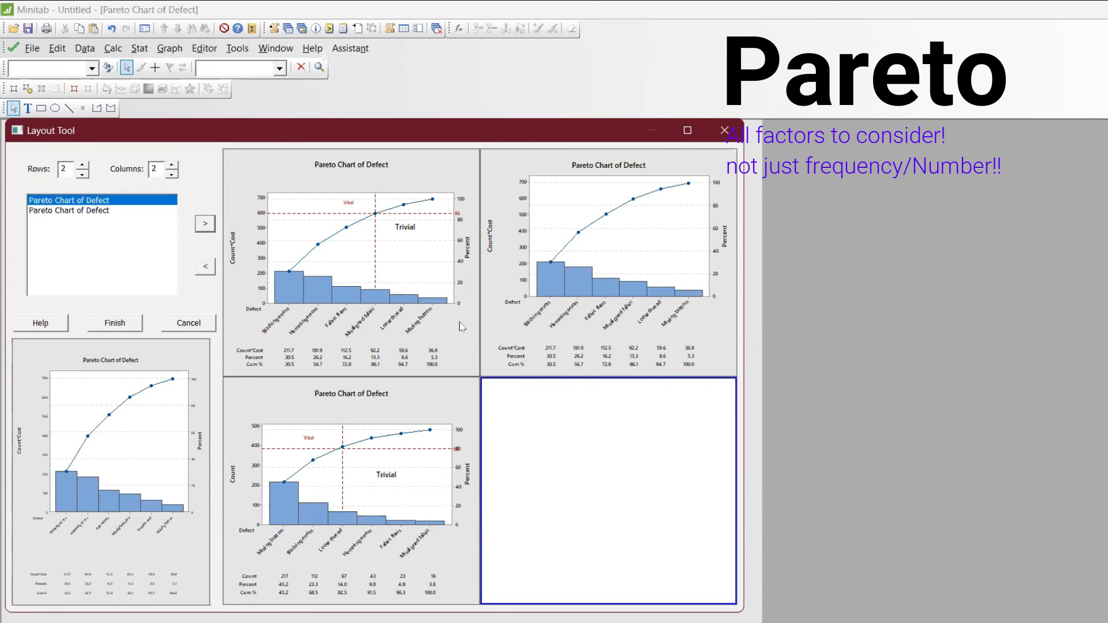
click(559, 310)
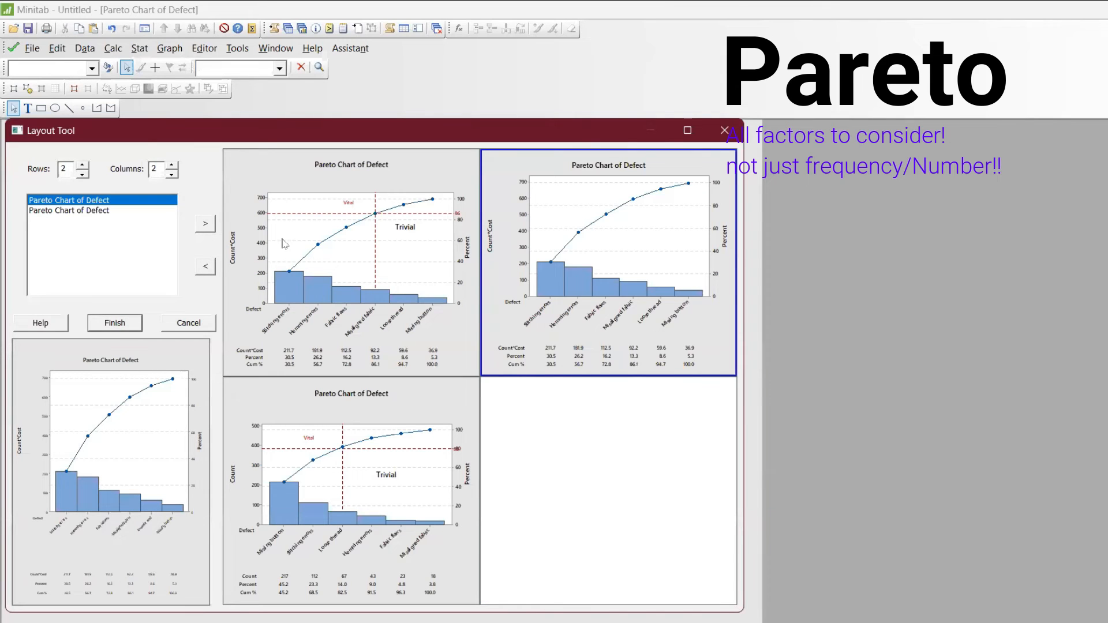
click(205, 266)
click(350, 423)
drag(592, 266, 593, 266)
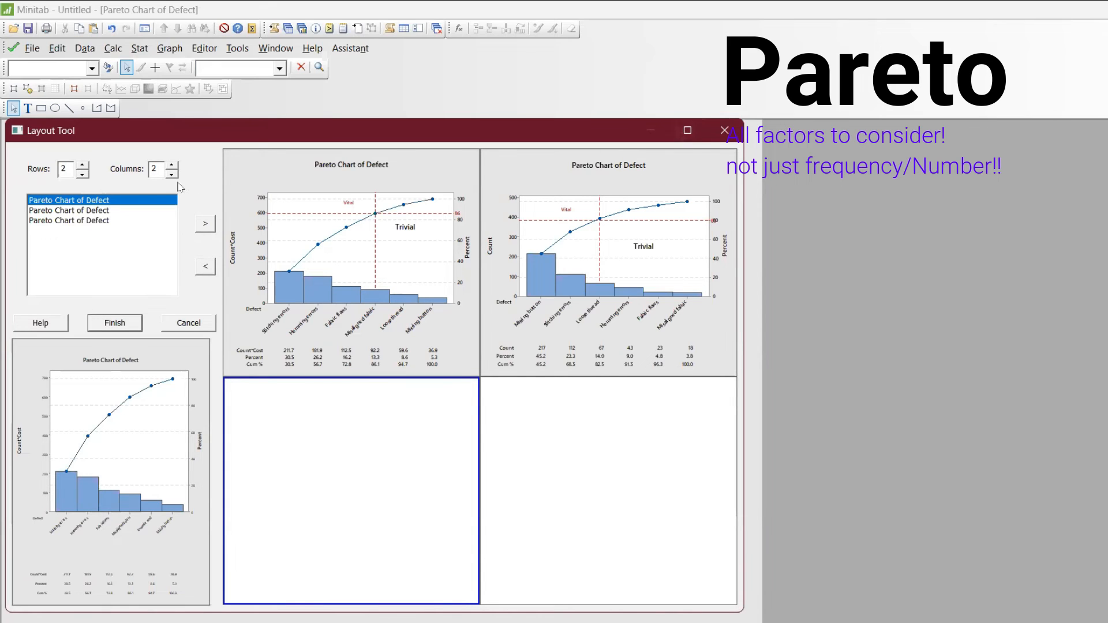
- Reduce the layout to 1 row so the two charts sit side by side, and maximize the Layout Tool window
click(83, 174)
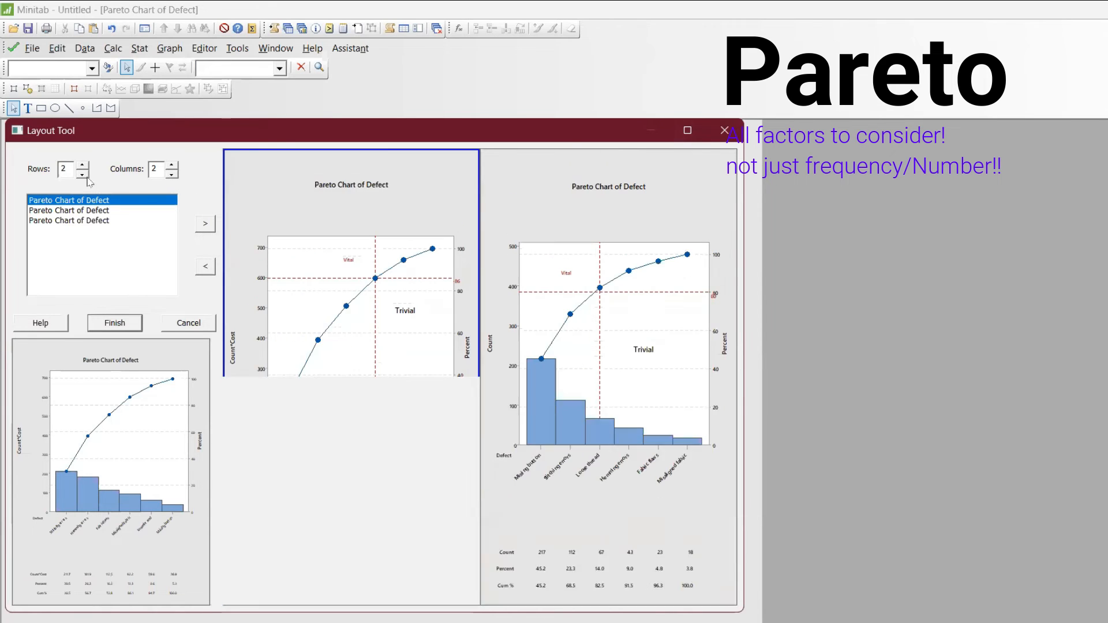
click(688, 130)
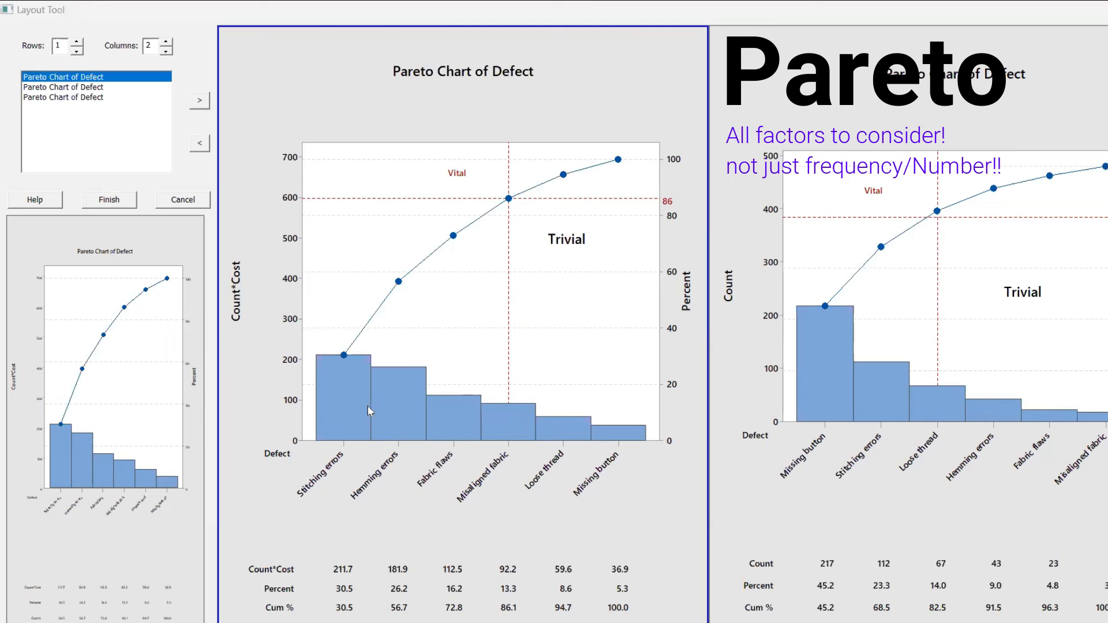
- Handwrite V on the Stitching, Hemming and Fabric flaws bars of the Count*Cost chart, and V, T and T on the same defects in the Count chart
drag(351, 411, 355, 394)
mouse_move(881, 388)
mouse_down()
mouse_move(893, 402)
mouse_move(896, 369)
mouse_up()
mouse_move(382, 418)
mouse_down()
mouse_move(401, 429)
mouse_move(397, 406)
mouse_up()
click(985, 405)
mouse_move(985, 401)
mouse_down()
mouse_move(1004, 396)
mouse_move(999, 417)
mouse_up()
drag(441, 424, 463, 424)
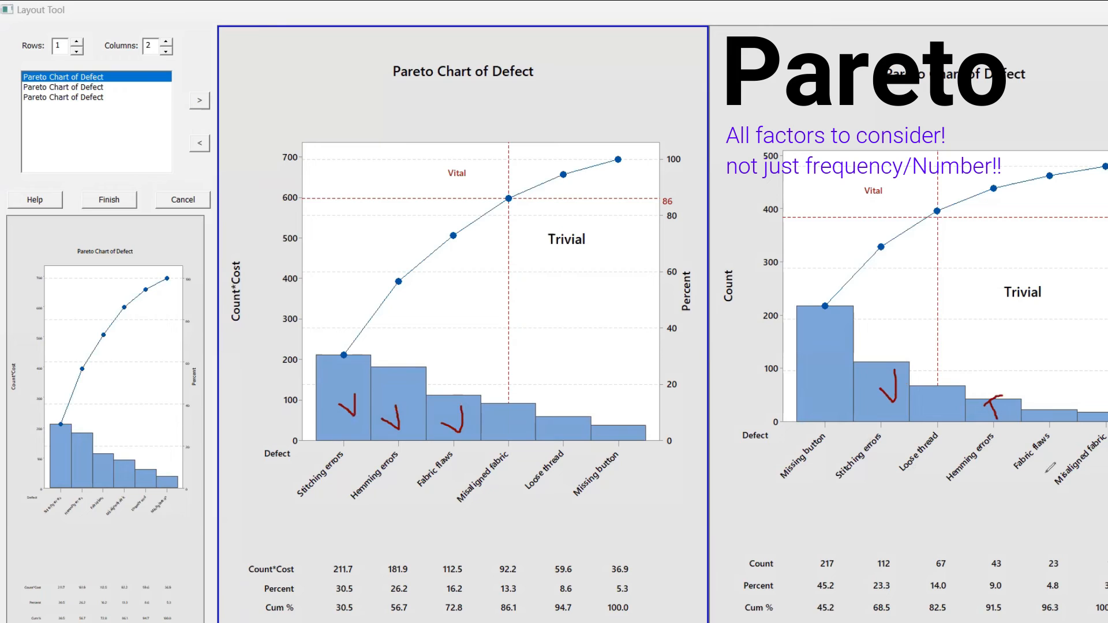
mouse_move(1037, 395)
mouse_down()
mouse_move(1061, 385)
mouse_move(1048, 417)
mouse_up()
- Mark Misaligned fabric V on the Count*Cost chart and T on the Count chart, Loose thread T on Count*Cost, and circle the Count*Cost axis label
mouse_move(495, 420)
mouse_down()
mouse_move(508, 432)
mouse_move(522, 397)
mouse_up()
mouse_move(1087, 412)
mouse_down()
mouse_move(1105, 399)
mouse_move(1103, 434)
mouse_up()
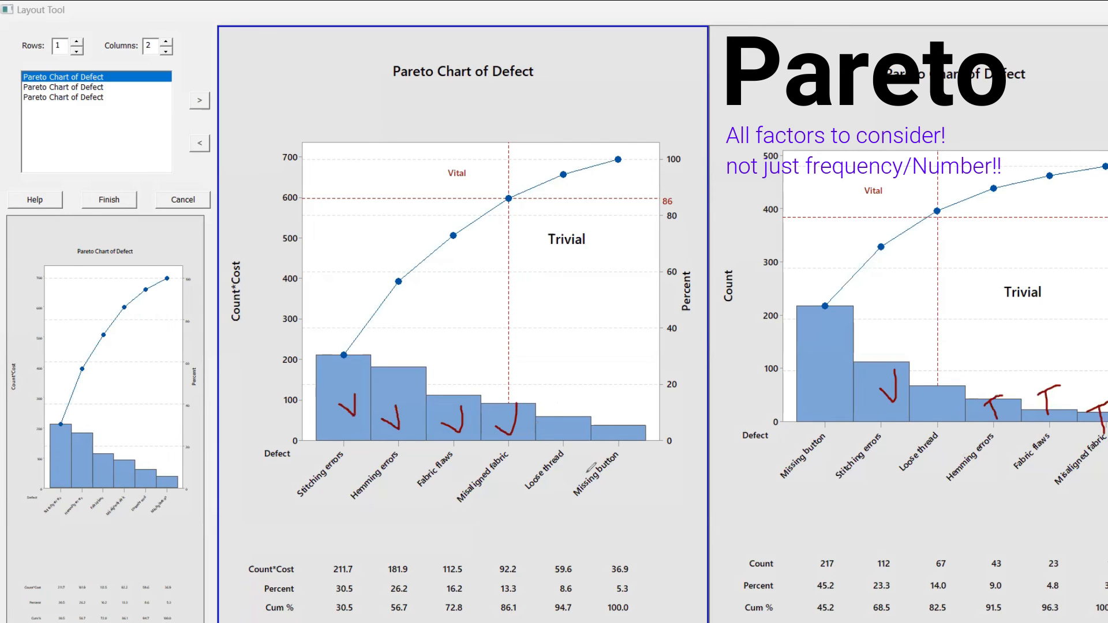
mouse_move(557, 427)
mouse_down()
mouse_move(579, 413)
mouse_move(577, 455)
mouse_up()
mouse_move(236, 229)
mouse_down()
mouse_move(211, 294)
mouse_move(274, 279)
mouse_move(241, 237)
mouse_up()
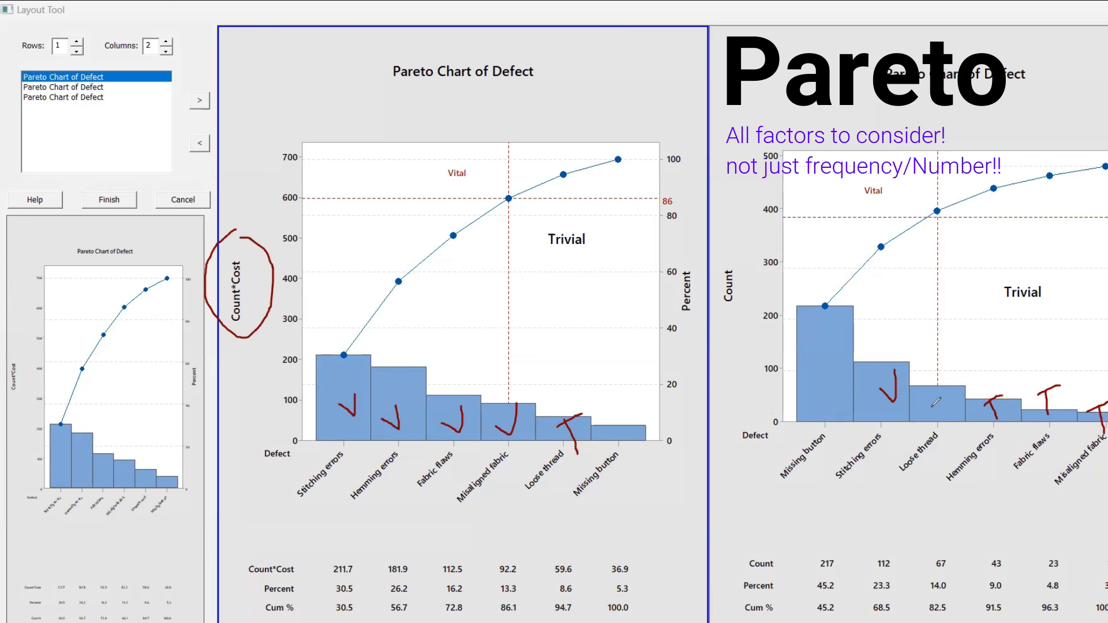
- Mark Loose thread V on the Count chart, Missing button T on Count*Cost and V on Count, and circle the Count axis label
mouse_move(925, 404)
mouse_down()
mouse_move(937, 410)
mouse_move(942, 397)
mouse_up()
mouse_move(607, 432)
mouse_down()
mouse_move(636, 410)
mouse_move(641, 457)
mouse_up()
mouse_move(812, 358)
mouse_down()
mouse_move(834, 385)
mouse_move(833, 345)
mouse_up()
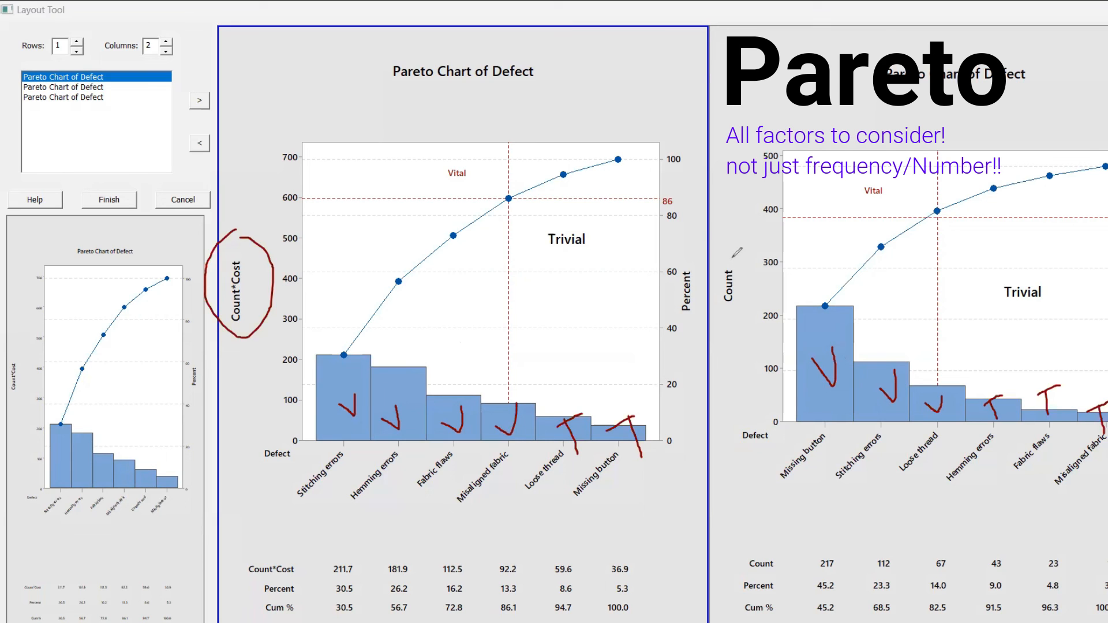
mouse_move(736, 253)
mouse_down()
mouse_move(714, 303)
mouse_move(759, 312)
mouse_move(741, 250)
mouse_up()
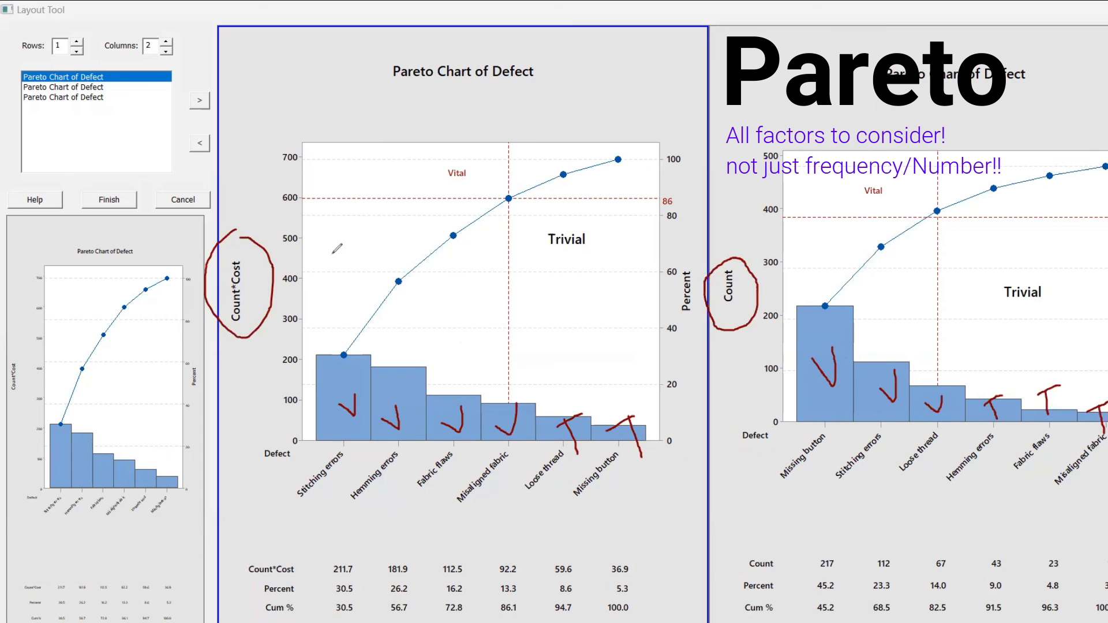